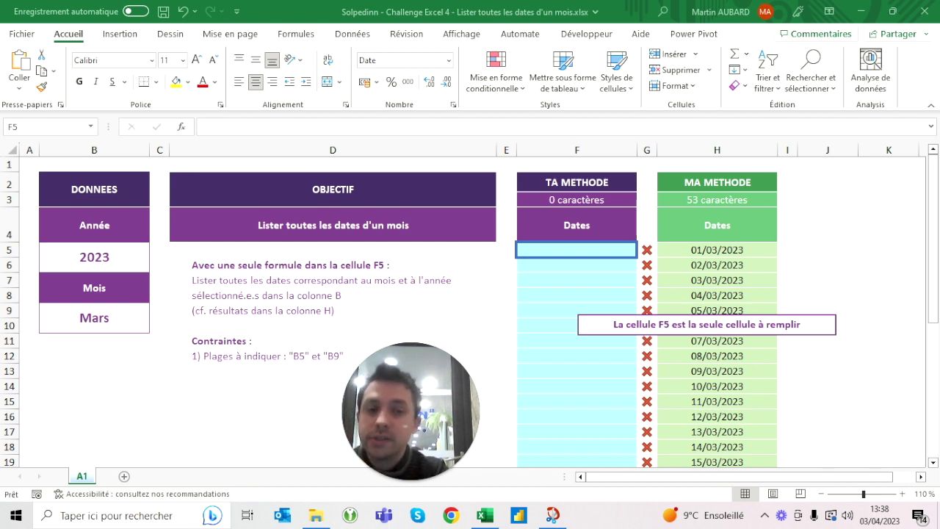
Enter =DATEVAL(B9&B5) in F5 so it returns the date 01/03/2023.
{"action": "left_click", "coordinate": [576, 250]}
{"action": "type", "text": "="}
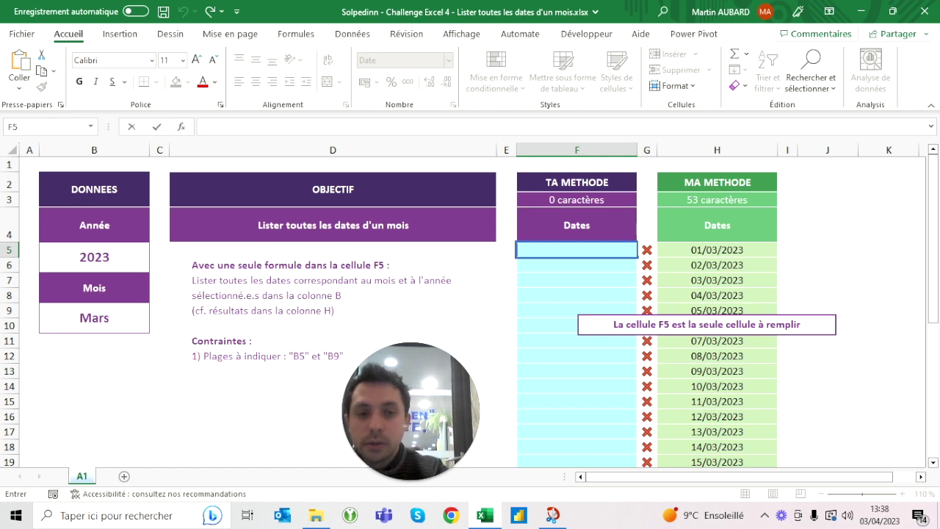
{"action": "key", "text": "Escape"}
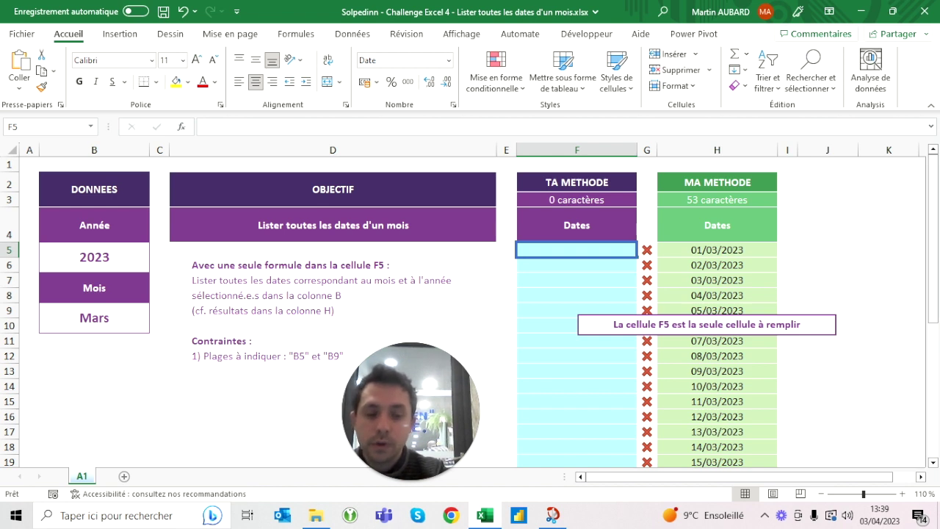
{"action": "type", "text": "=date"}
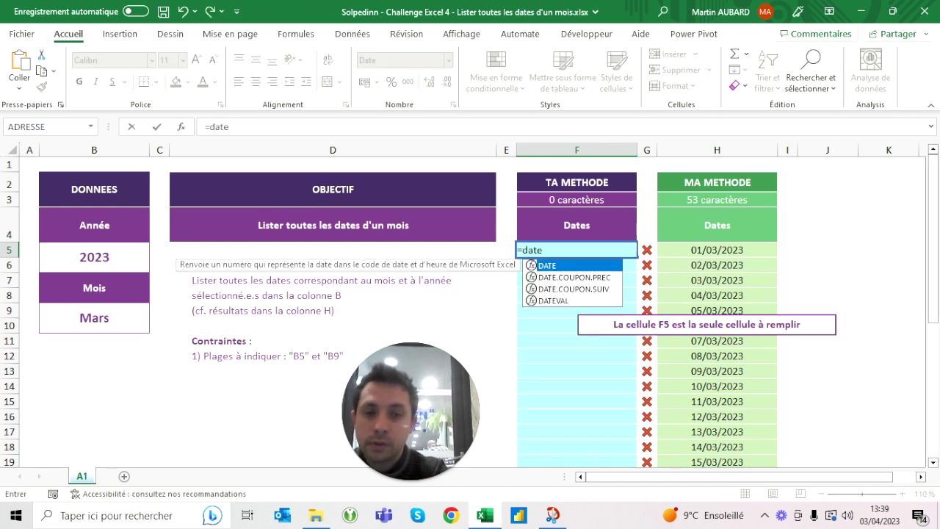
{"action": "type", "text": "val("}
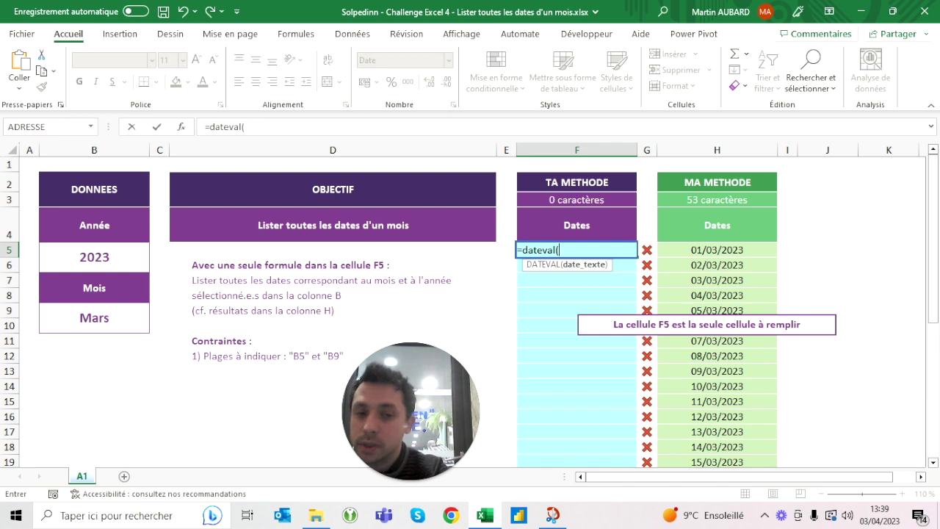
{"action": "left_click", "coordinate": [94, 317]}
{"action": "type", "text": "&"}
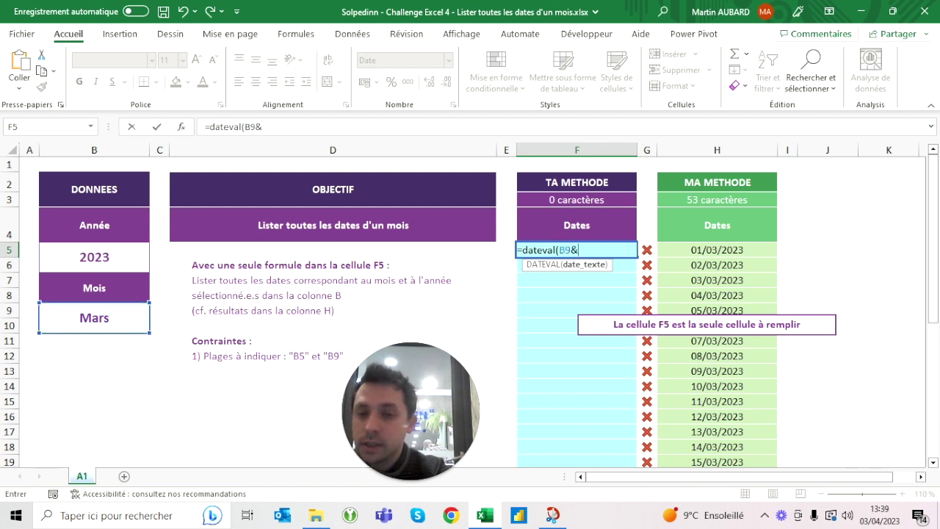
{"action": "left_click", "coordinate": [94, 257]}
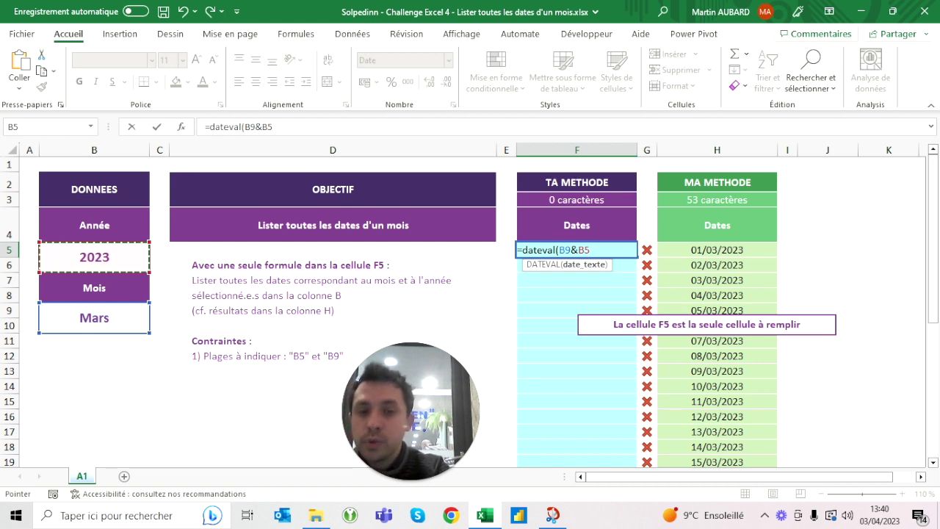
{"action": "type", "text": ")"}
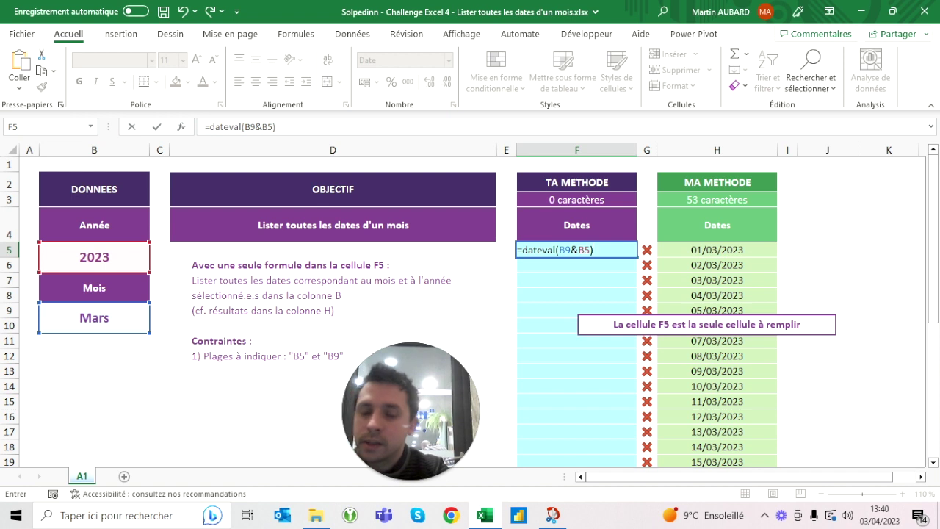
{"action": "key", "text": "Return"}
{"action": "left_click", "coordinate": [576, 250]}
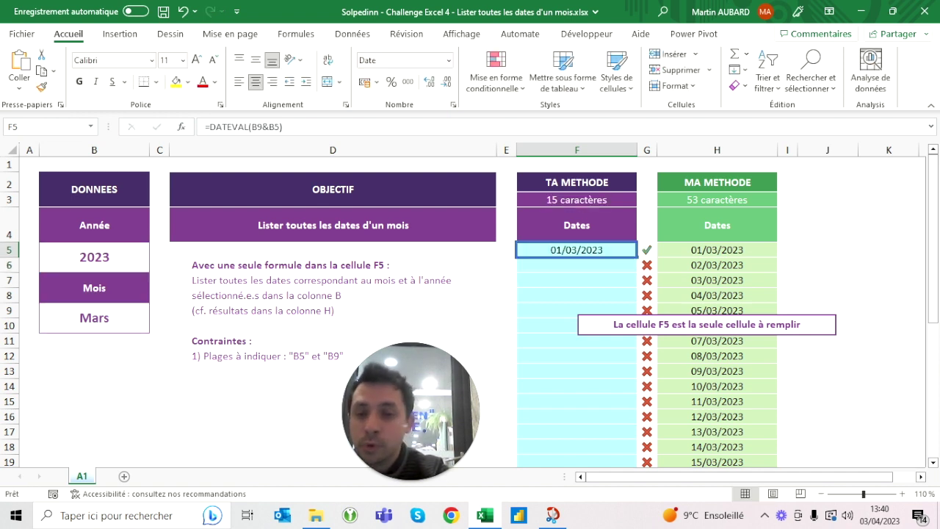
{"action": "left_click", "coordinate": [94, 317]}
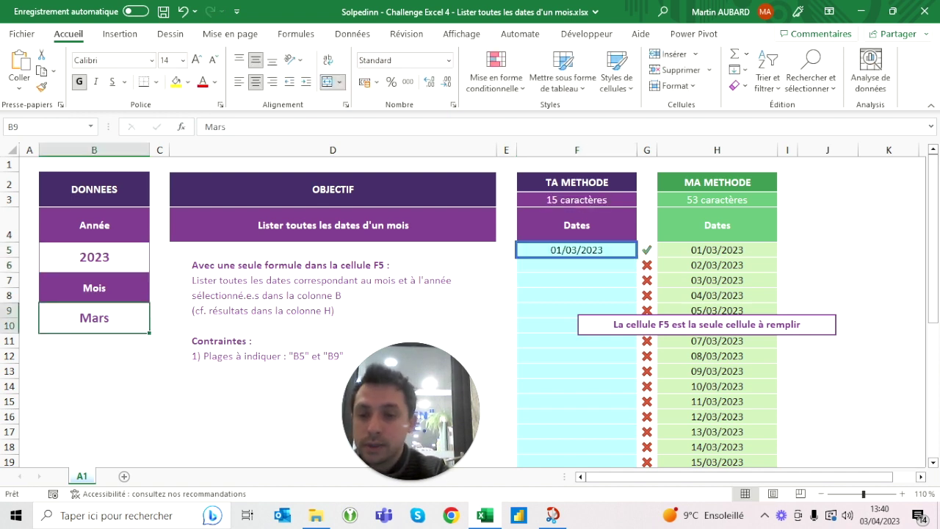
{"action": "type", "text": "Avril"}
{"action": "key", "text": "ctrl+Return"}
{"action": "type", "text": "Mai"}
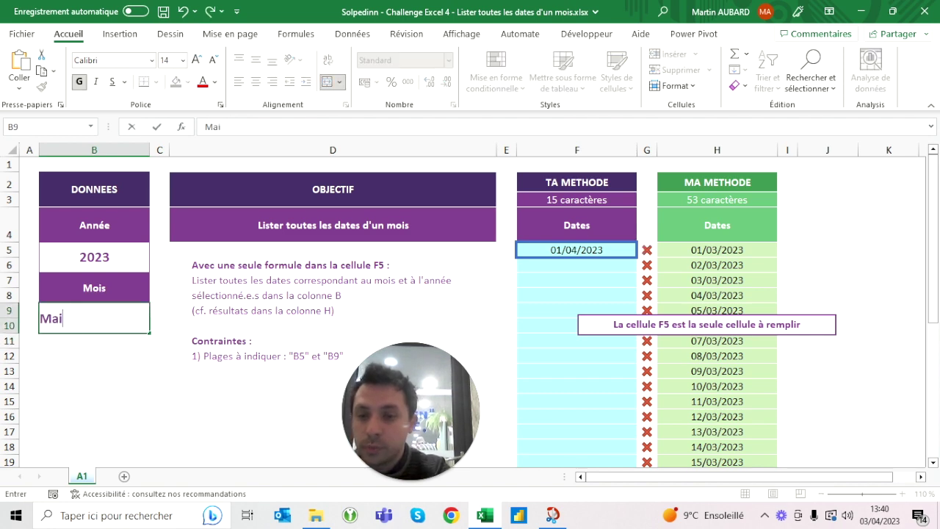
{"action": "key", "text": "Return"}
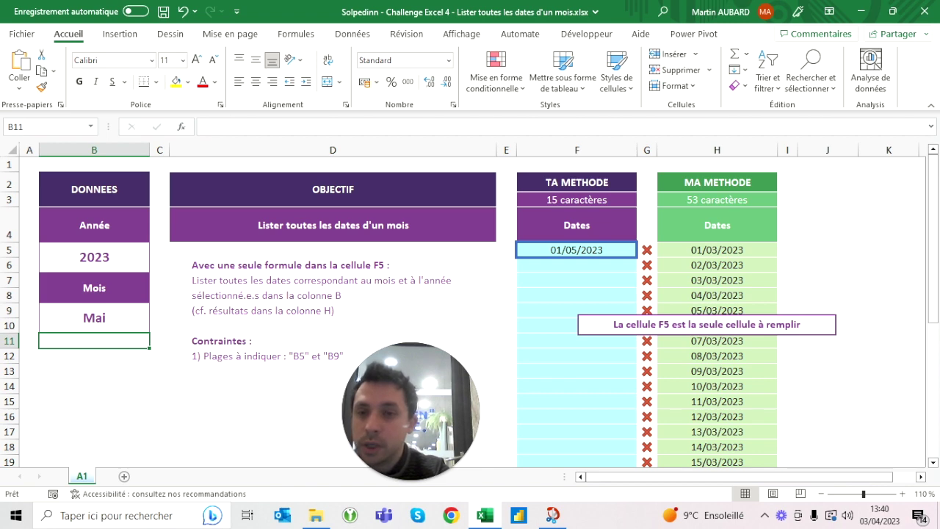
{"action": "left_click", "coordinate": [183, 12]}
{"action": "left_click", "coordinate": [184, 11]}
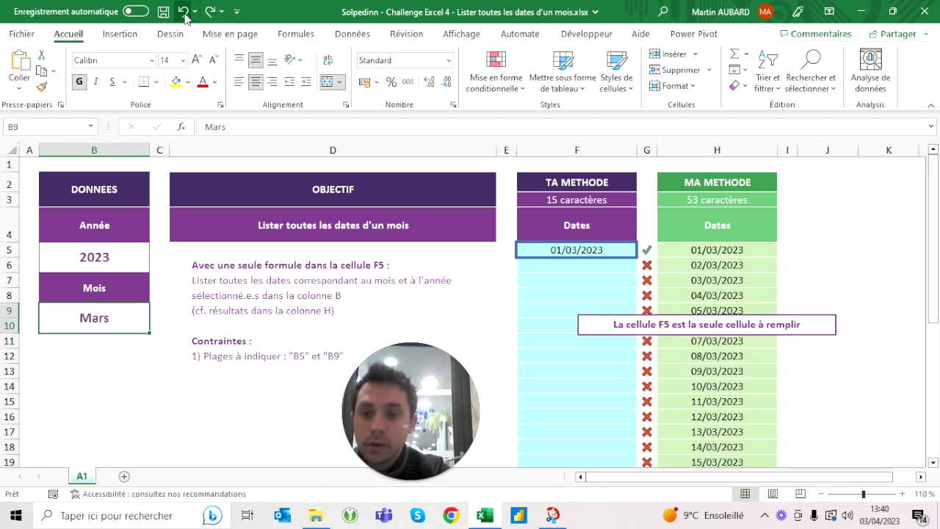
{"action": "left_click", "coordinate": [184, 12]}
{"action": "left_click", "coordinate": [184, 12]}
{"action": "left_click", "coordinate": [577, 250]}
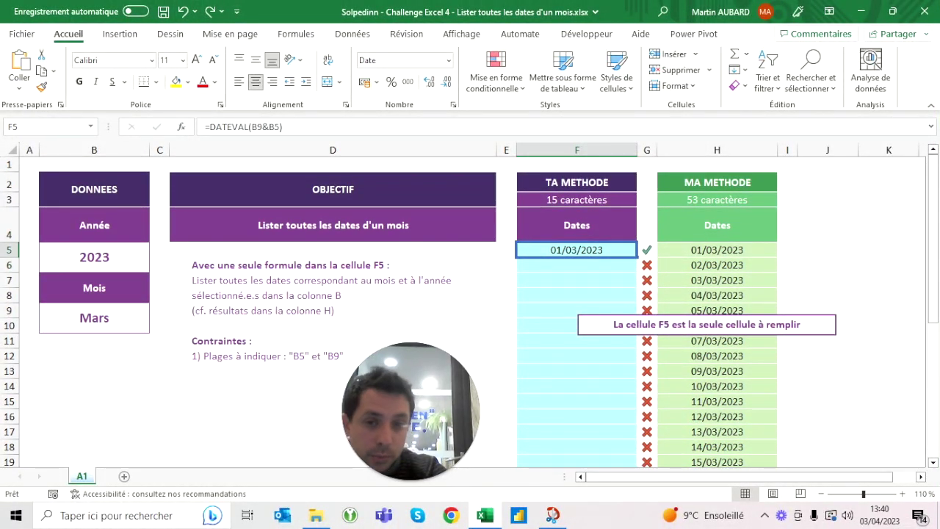
{"action": "left_click", "coordinate": [210, 126]}
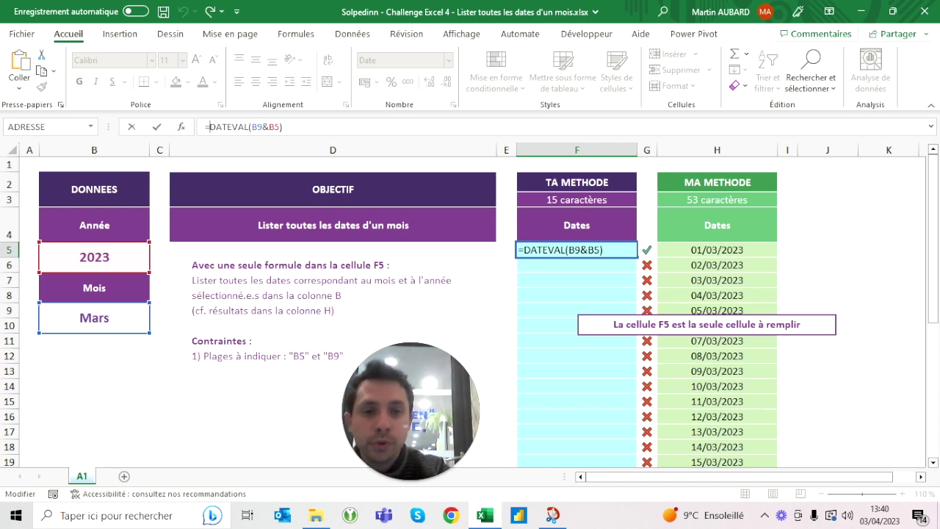
Drop a trial SEQUENCE wrapper and insert let(d;;d) before F5's DATEVAL(B9&B5) formula.
{"action": "key", "text": "ctrl+Return"}
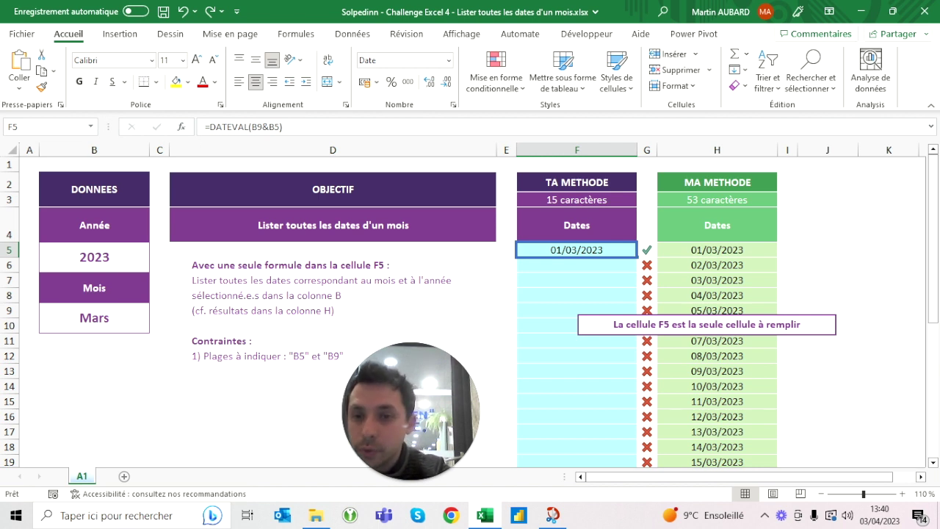
{"action": "key", "text": "F2"}
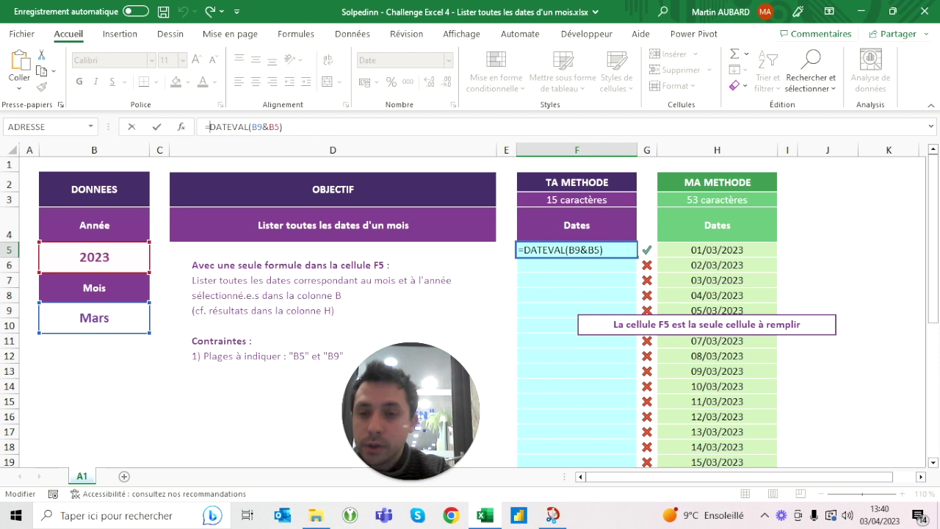
{"action": "left_click", "coordinate": [209, 126]}
{"action": "type", "text": "sequence("}
{"action": "left_click", "coordinate": [254, 126]}
{"action": "key", "text": "Escape"}
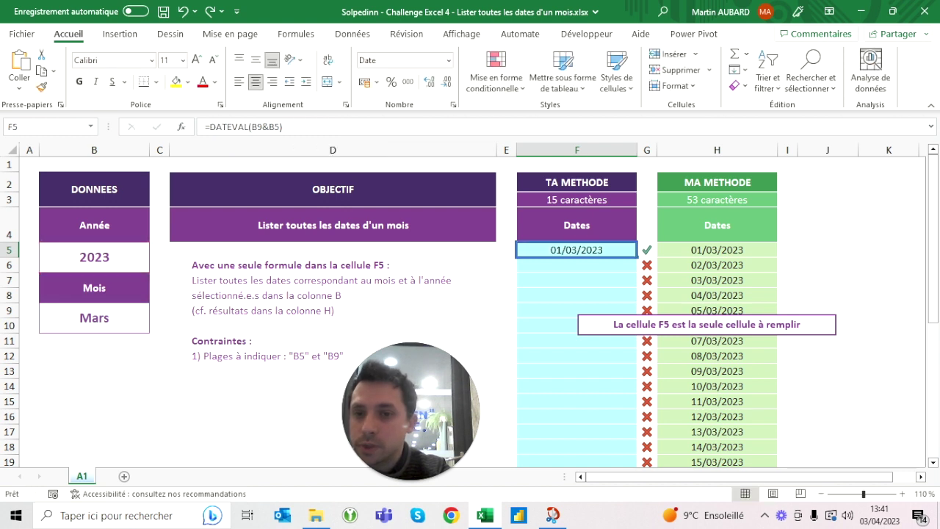
{"action": "left_click", "coordinate": [209, 127]}
{"action": "type", "text": "let("}
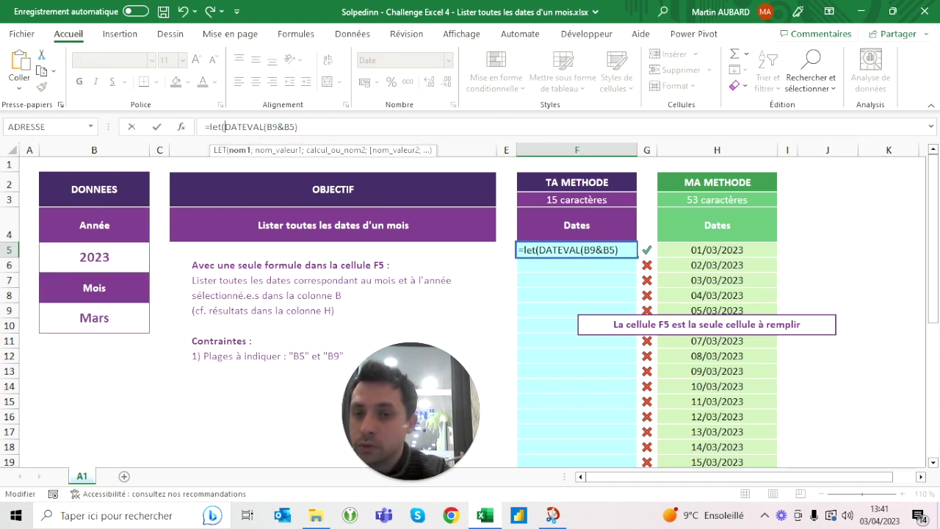
{"action": "type", "text": "d;"}
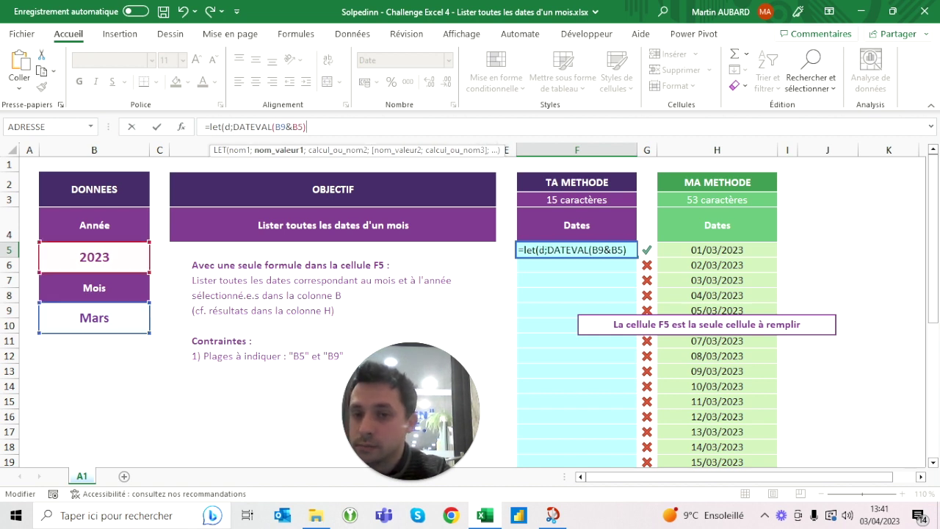
{"action": "type", "text": ";d)"}
Commit the LET formula, test adding +1, then remove it so F5 shows the first day.
{"action": "key", "text": "Return"}
{"action": "left_click", "coordinate": [577, 250]}
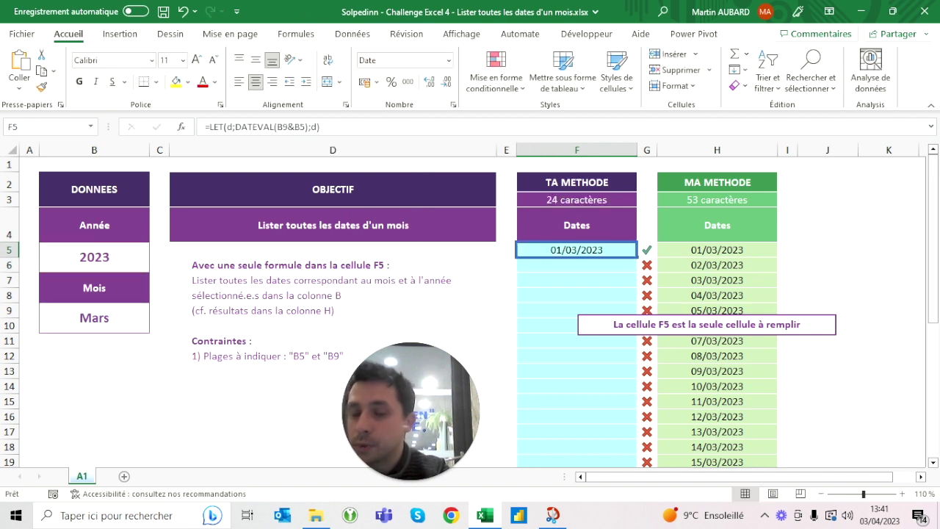
{"action": "key", "text": "F2"}
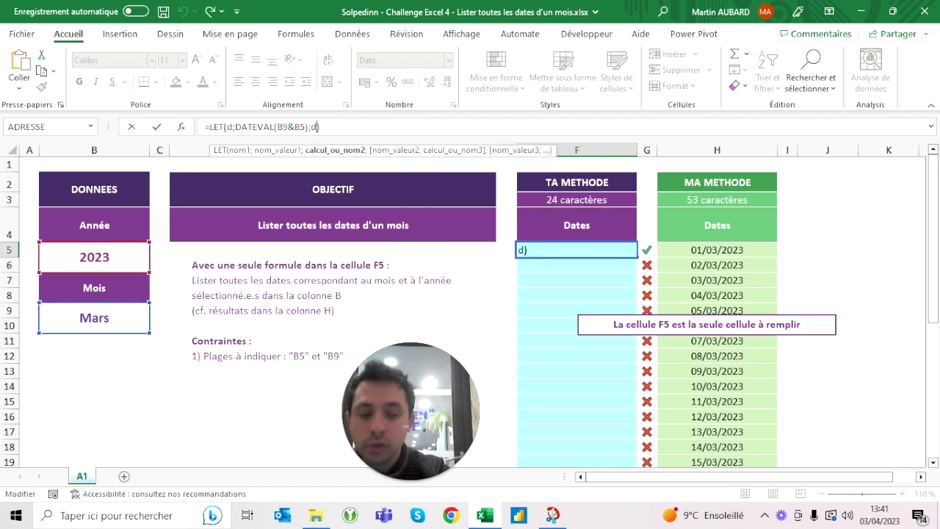
{"action": "type", "text": "+1"}
{"action": "key", "text": "ctrl+Return"}
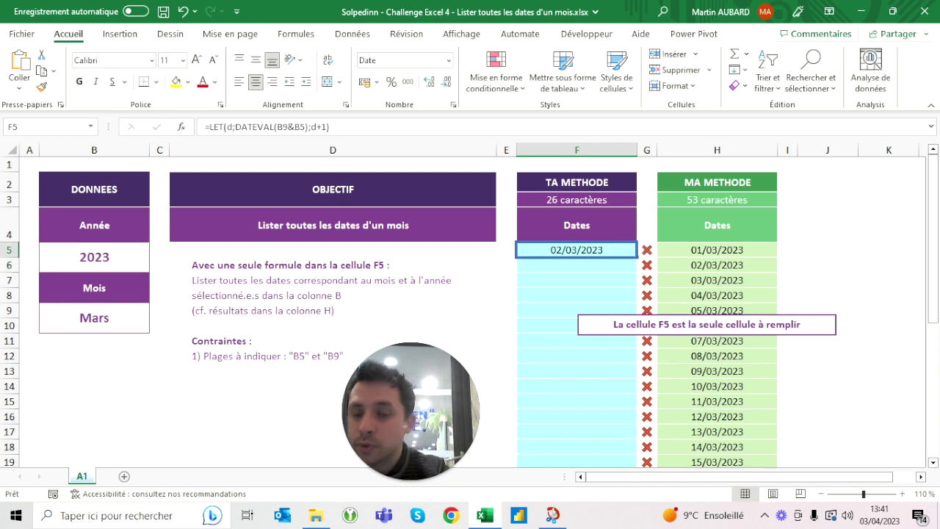
{"action": "left_click", "coordinate": [310, 126]}
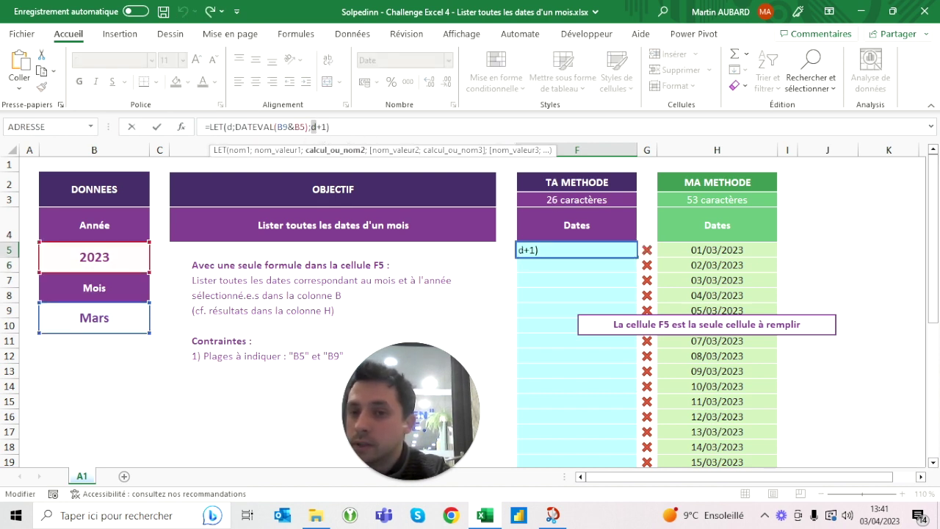
{"action": "left_click_drag", "start_coordinate": [310, 126], "coordinate": [235, 126]}
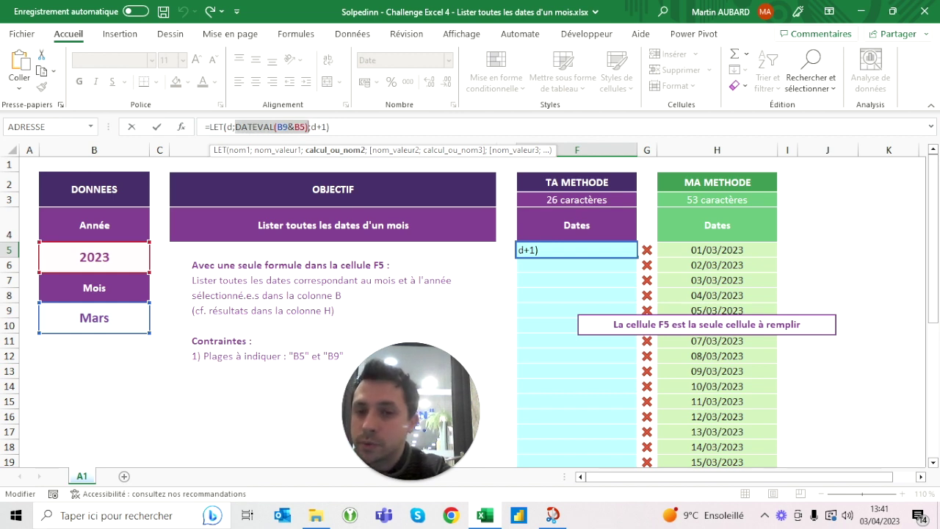
{"action": "left_click", "coordinate": [315, 126]}
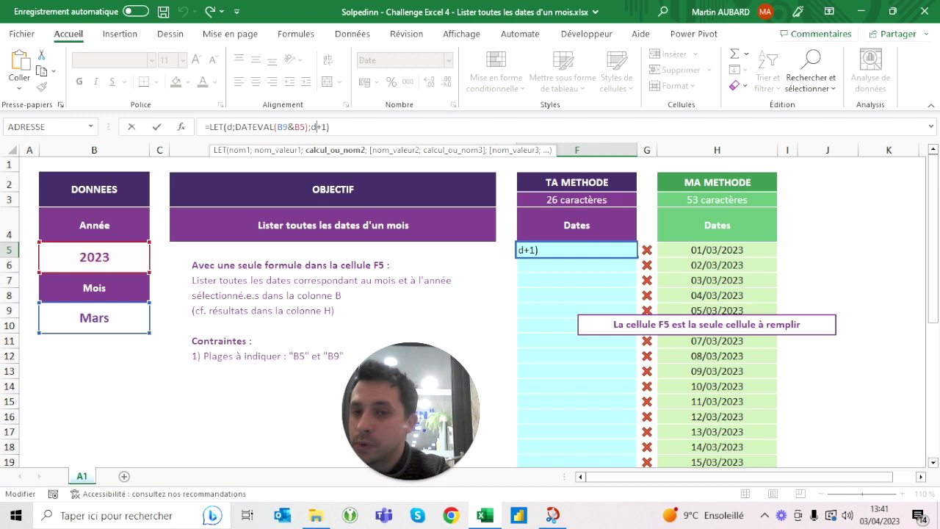
{"action": "key", "text": "BackSpace"}
{"action": "key", "text": "BackSpace"}
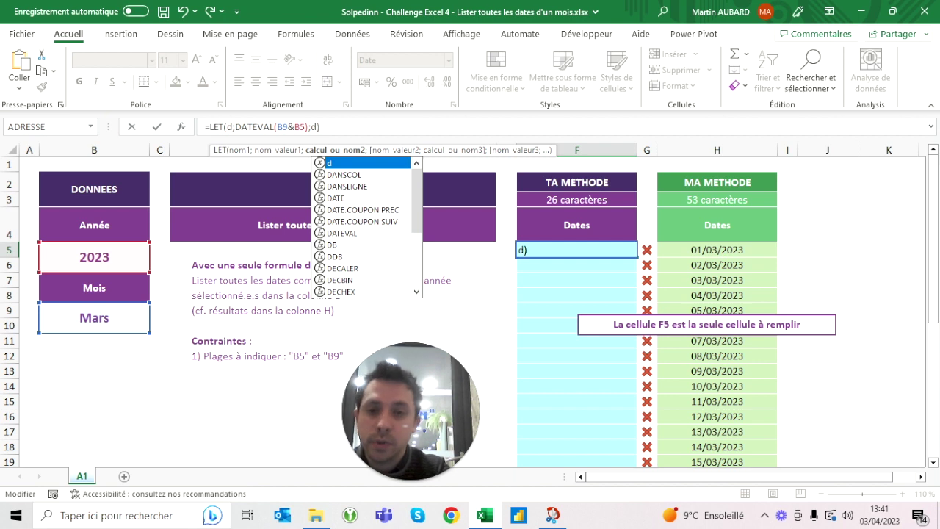
{"action": "key", "text": "ctrl+Return"}
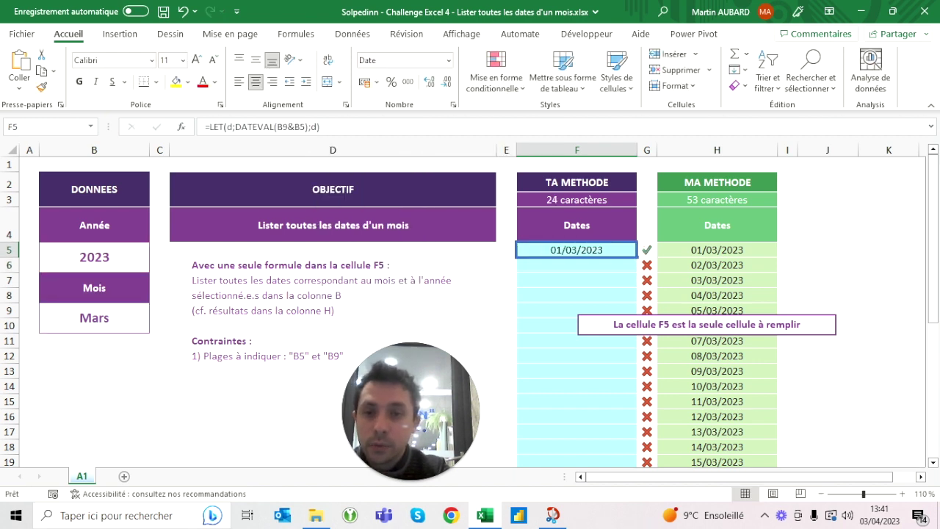
Offset the LET result by d+1, then d+2, so F5 shows 03/03/2023.
{"action": "key", "text": "F2"}
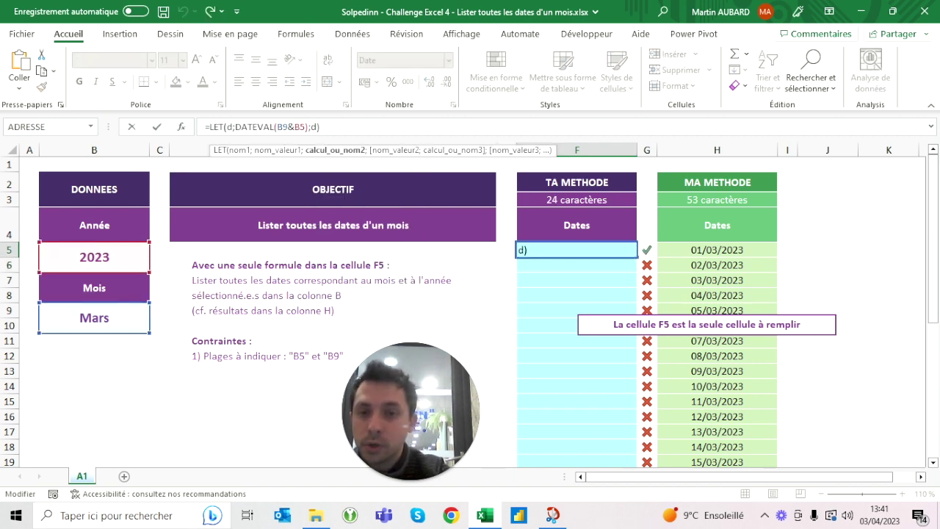
{"action": "type", "text": "+1"}
{"action": "key", "text": "ctrl+Return"}
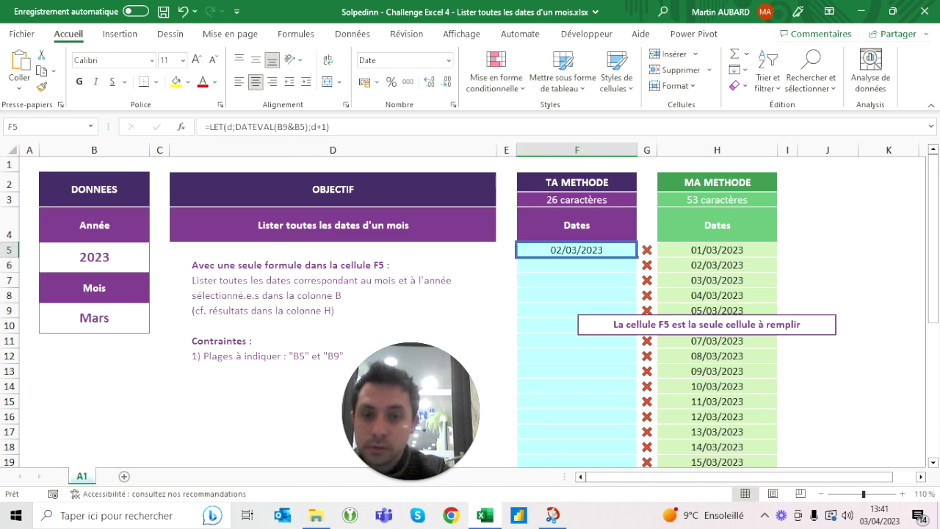
{"action": "key", "text": "F2"}
{"action": "key", "text": "BackSpace"}
{"action": "type", "text": "2"}
{"action": "key", "text": "ctrl+Return"}
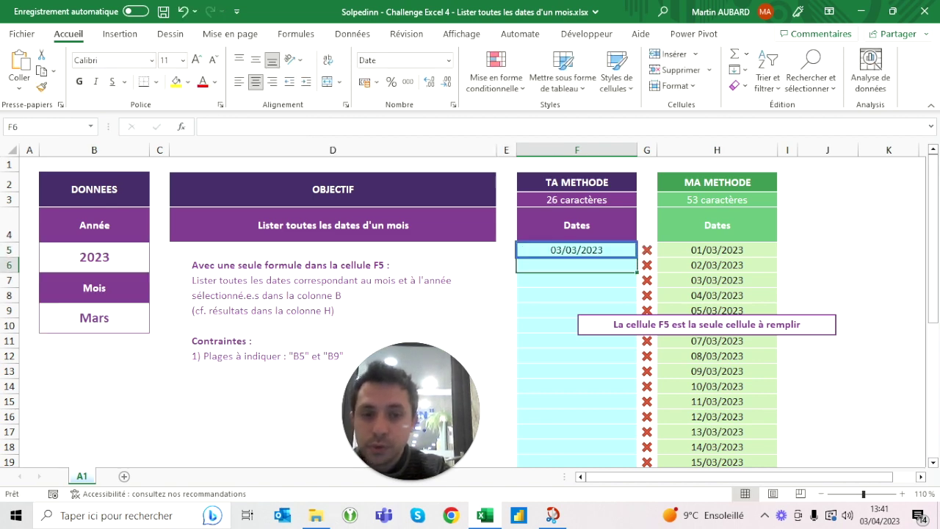
Replace the +2 offset in F5 with the array +{1.2.3}.
{"action": "key", "text": "F2"}
{"action": "key", "text": "BackSpace"}
{"action": "type", "text": "()"}
{"action": "key", "text": "Left"}
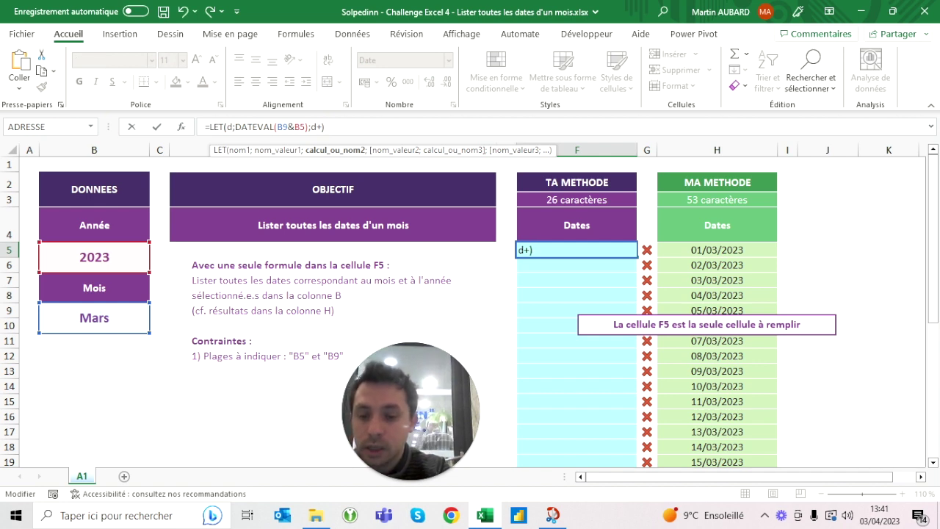
{"action": "type", "text": "1,"}
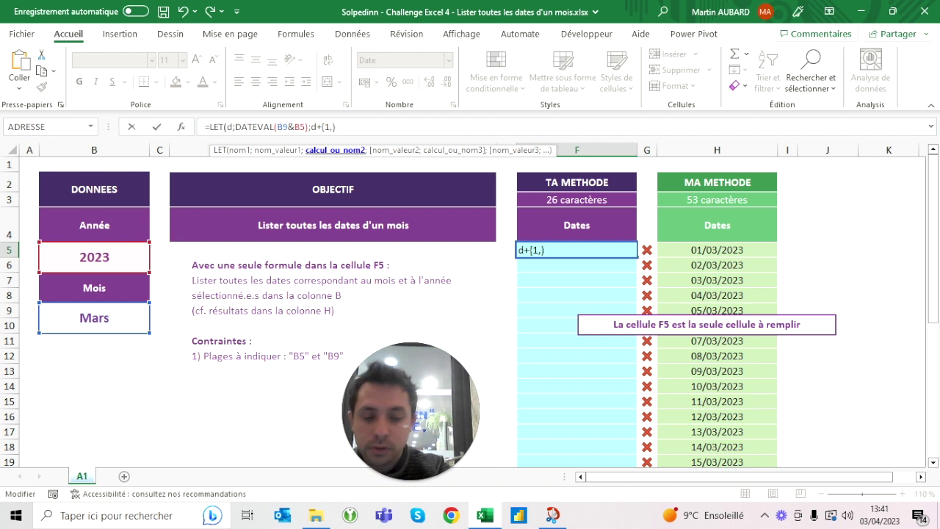
{"action": "type", "text": ".2.3})"}
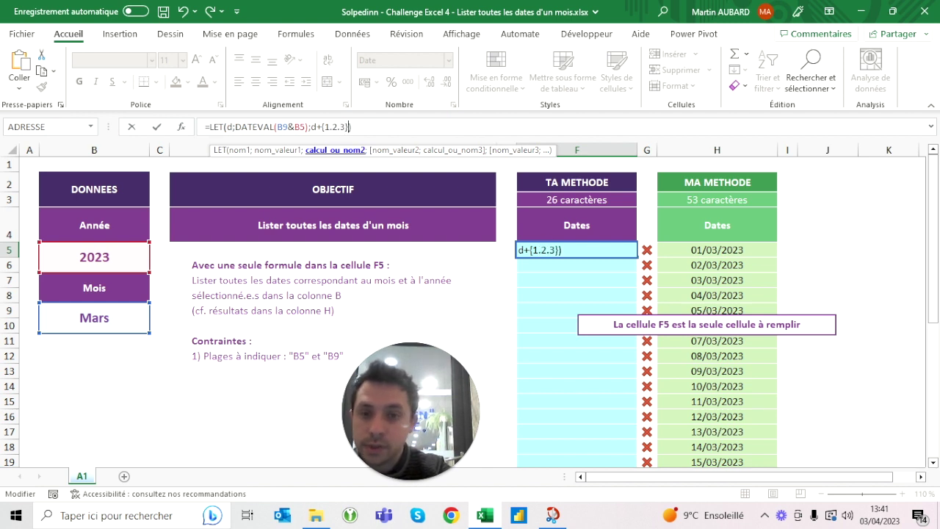
{"action": "key", "text": "Return"}
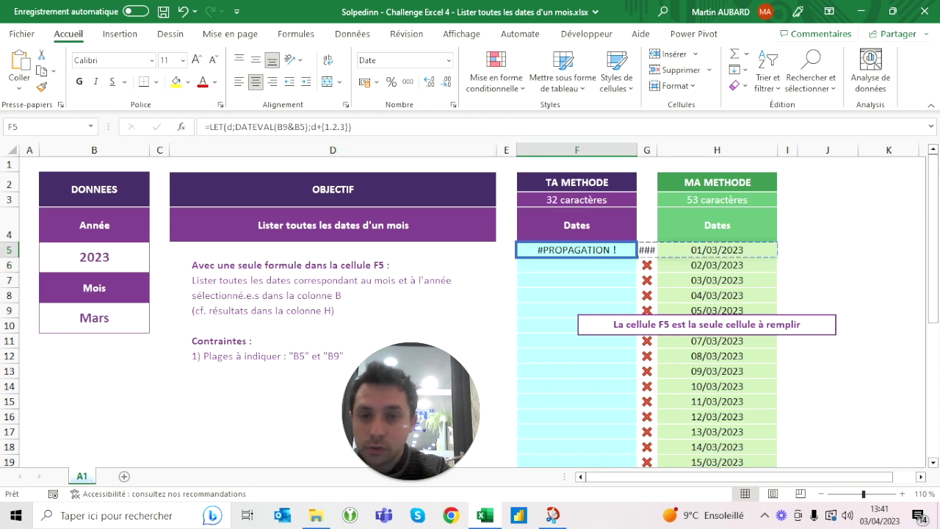
Change the array separators to {1;2;3} so F5:F7 spill 02/03/2023 to 04/03/2023.
{"action": "left_click", "coordinate": [333, 126]}
{"action": "key", "text": "BackSpace"}
{"action": "type", "text": ";"}
{"action": "key", "text": "BackSpace"}
{"action": "type", "text": ";2;"}
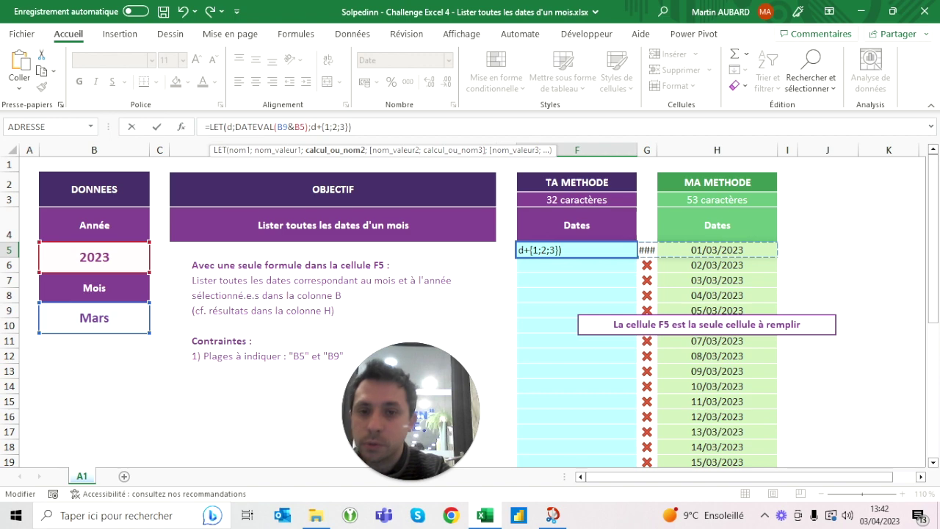
{"action": "key", "text": "Return"}
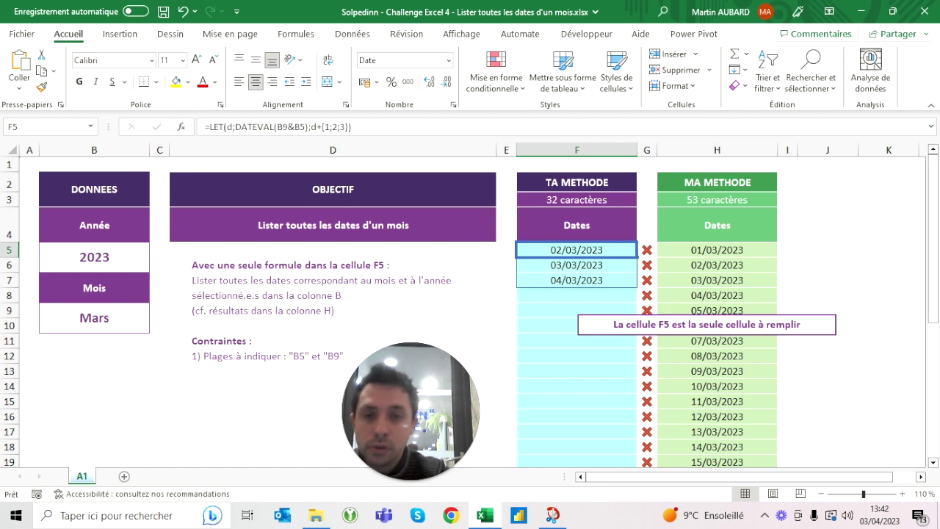
{"action": "left_click", "coordinate": [351, 127]}
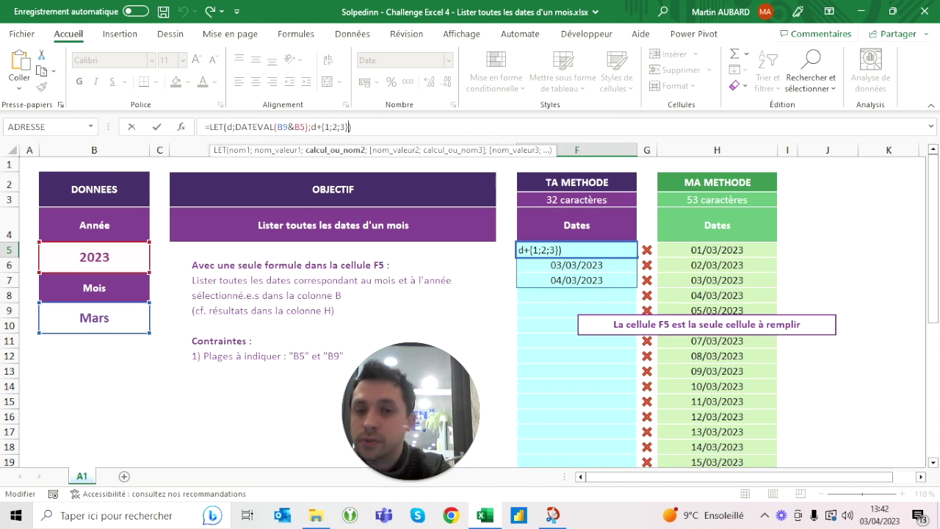
Delete the +{1;2;3} offset so F5 shows 01/03/2023 again, abandoning a SEQUENCE edit.
{"action": "key", "text": "Left"}
{"action": "key", "text": "BackSpace"}
{"action": "key", "text": "BackSpace"}
{"action": "key", "text": "BackSpace"}
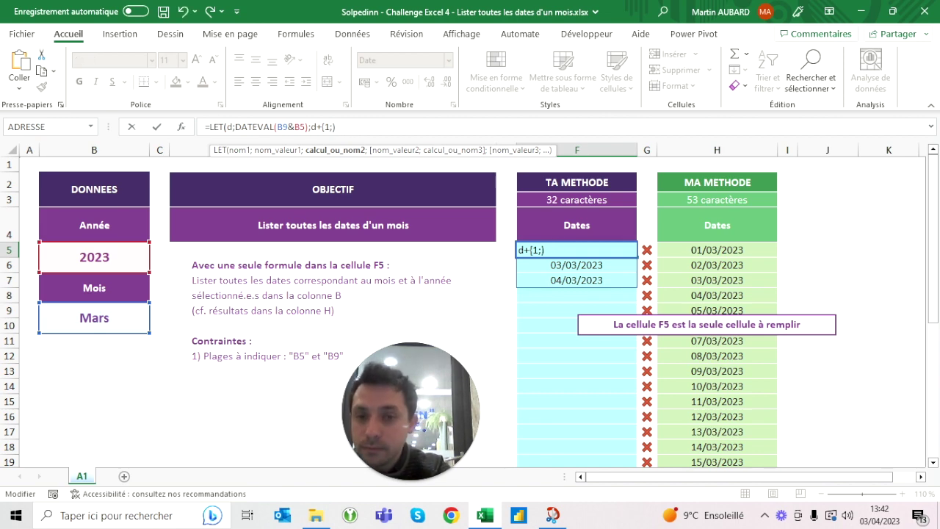
{"action": "key", "text": "BackSpace"}
{"action": "key", "text": "BackSpace"}
{"action": "key", "text": "BackSpace"}
{"action": "key", "text": "Return"}
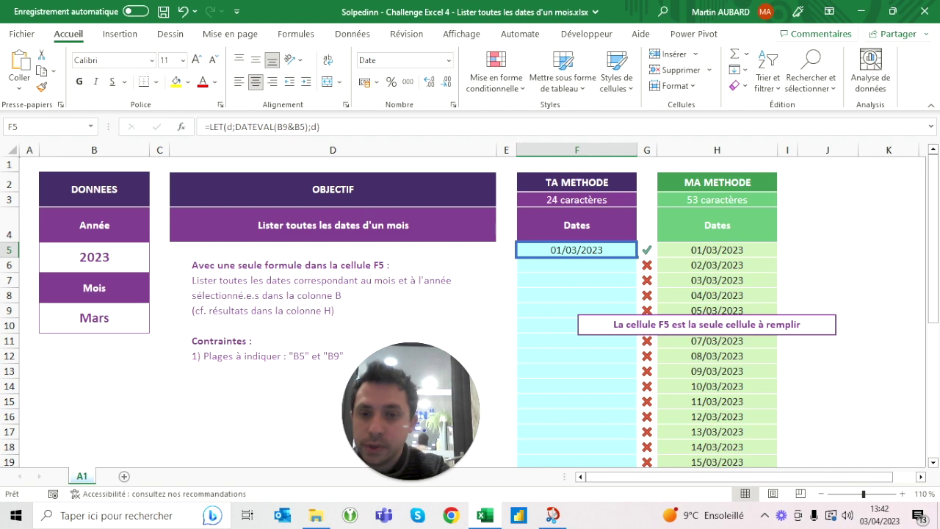
{"action": "key", "text": "F2"}
{"action": "key", "text": "Left"}
{"action": "key", "text": "Left"}
{"action": "type", "text": "sequence"}
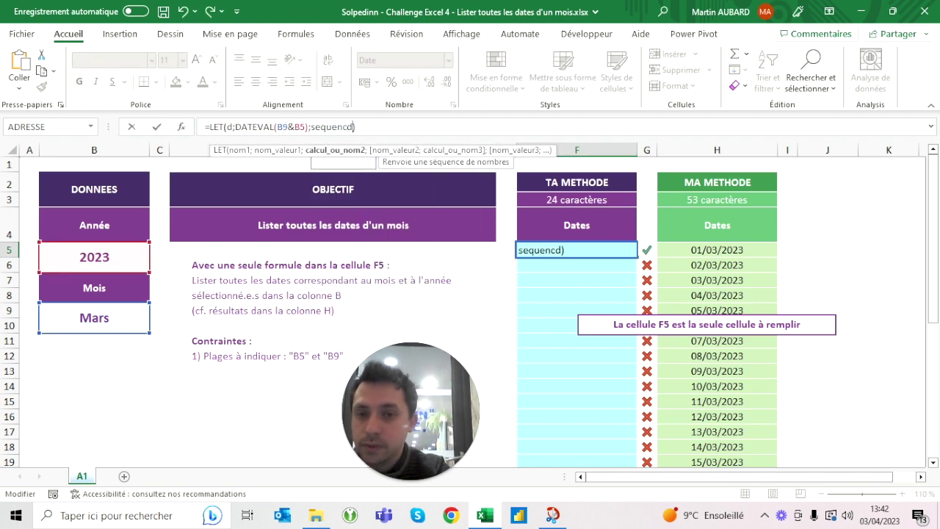
{"action": "type", "text": "("}
{"action": "key", "text": "Return"}
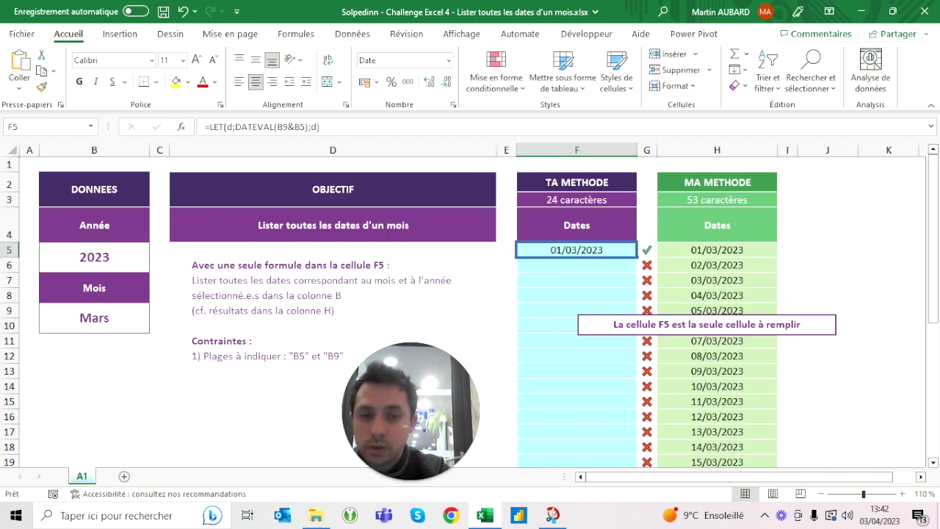
Test =SEQUENCE(10) in F7 with Standard number format, then undo the test.
{"action": "left_click", "coordinate": [576, 280]}
{"action": "type", "text": "=sequence(10"}
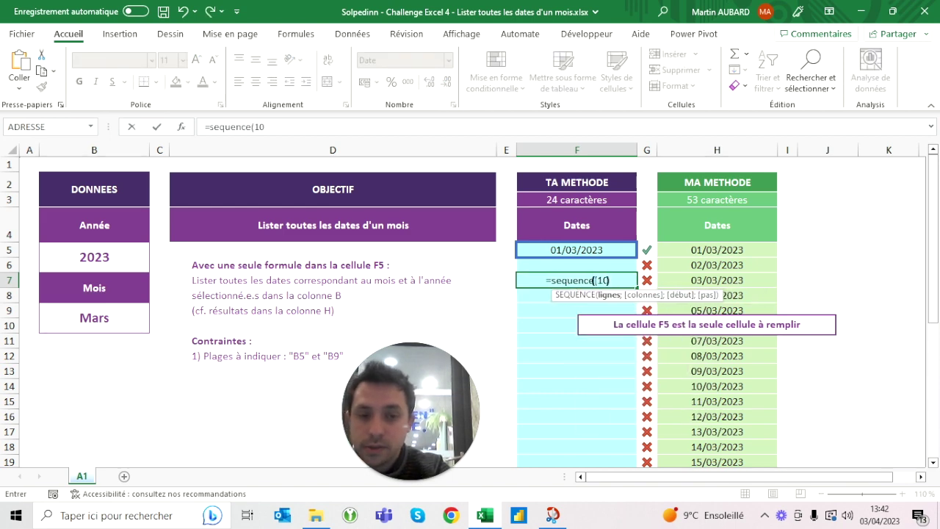
{"action": "type", "text": ")"}
{"action": "key", "text": "ctrl+Return"}
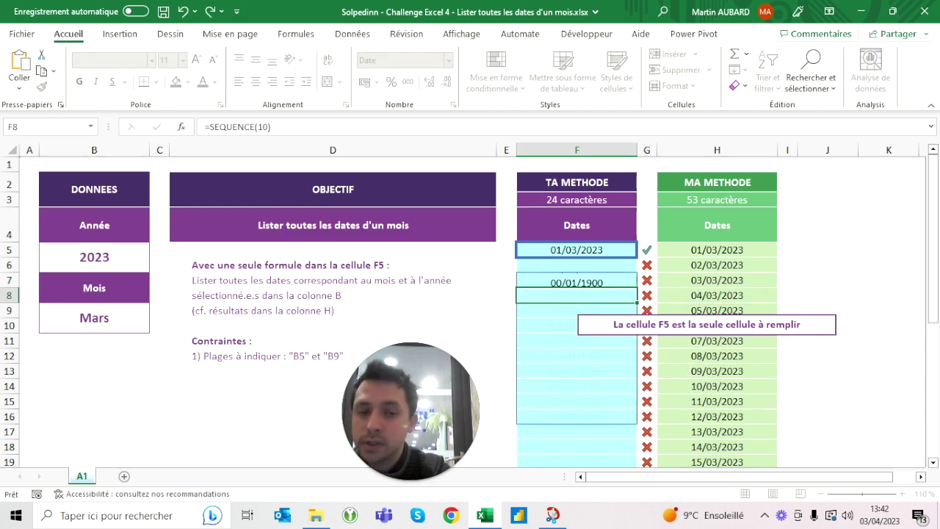
{"action": "key", "text": "ctrl+shift+Down"}
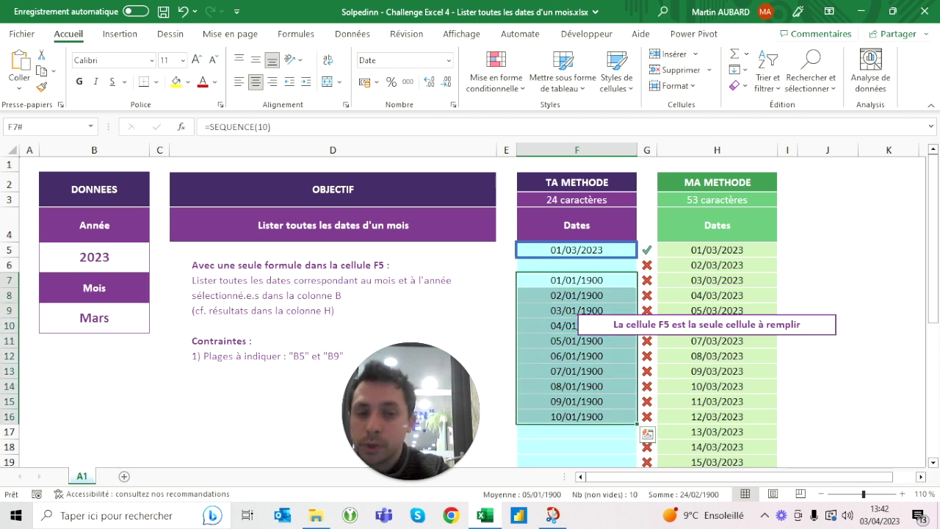
{"action": "left_click", "coordinate": [449, 60]}
{"action": "left_click", "coordinate": [420, 85]}
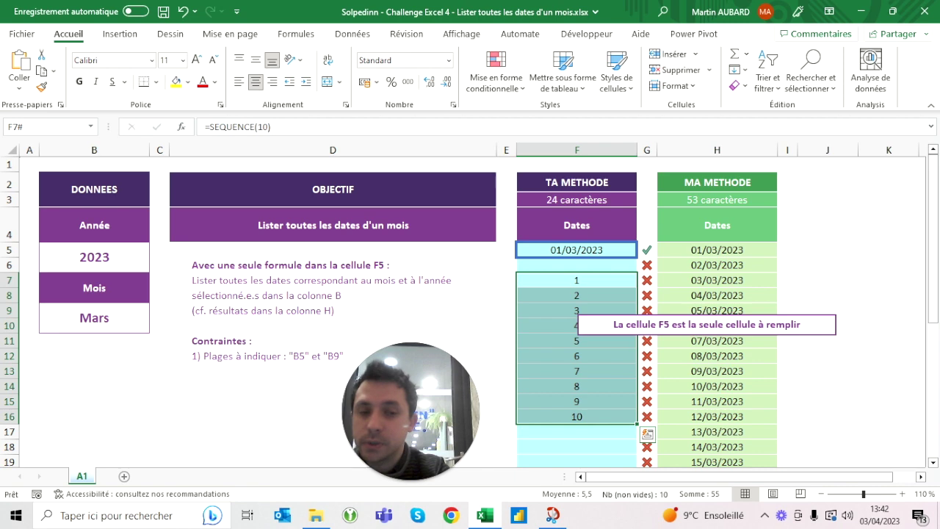
{"action": "left_click", "coordinate": [183, 12]}
{"action": "left_click", "coordinate": [184, 12]}
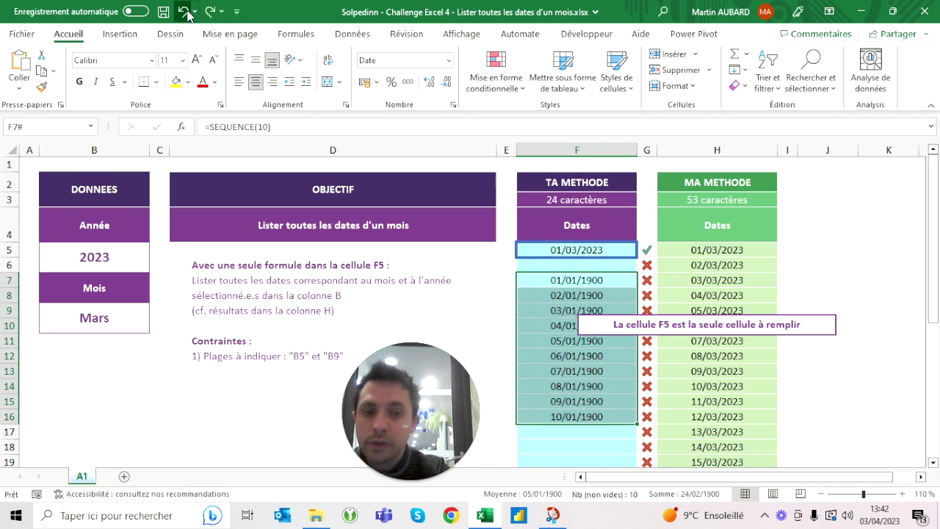
{"action": "left_click", "coordinate": [183, 11]}
Wrap the final d in SEQUENCE(5;;d) so F5 spills 01/03/2023 to 05/03/2023.
{"action": "left_click", "coordinate": [312, 126]}
{"action": "type", "text": "sequence"}
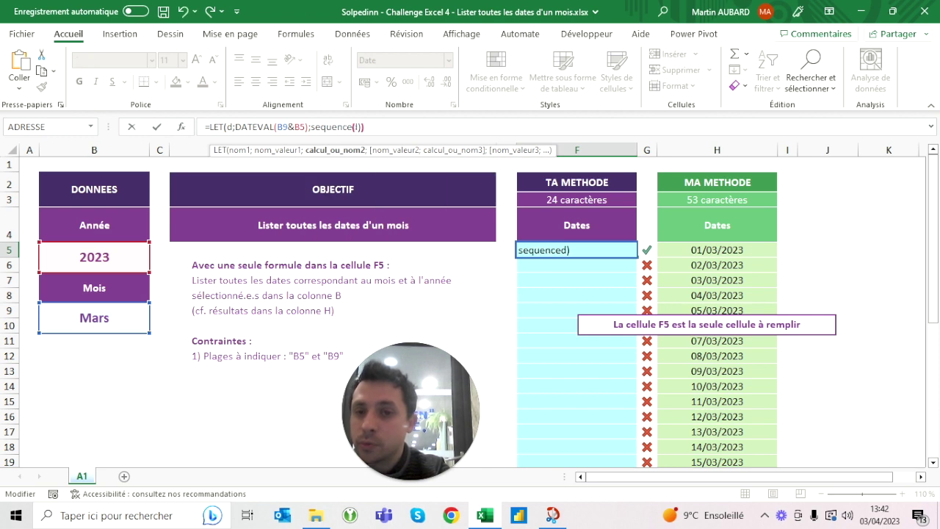
{"action": "type", "text": "("}
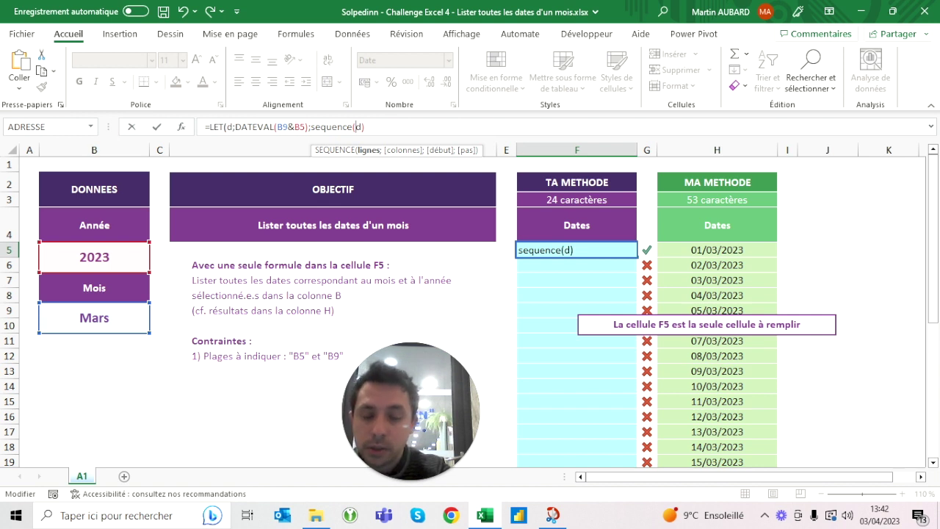
{"action": "type", "text": "5;"}
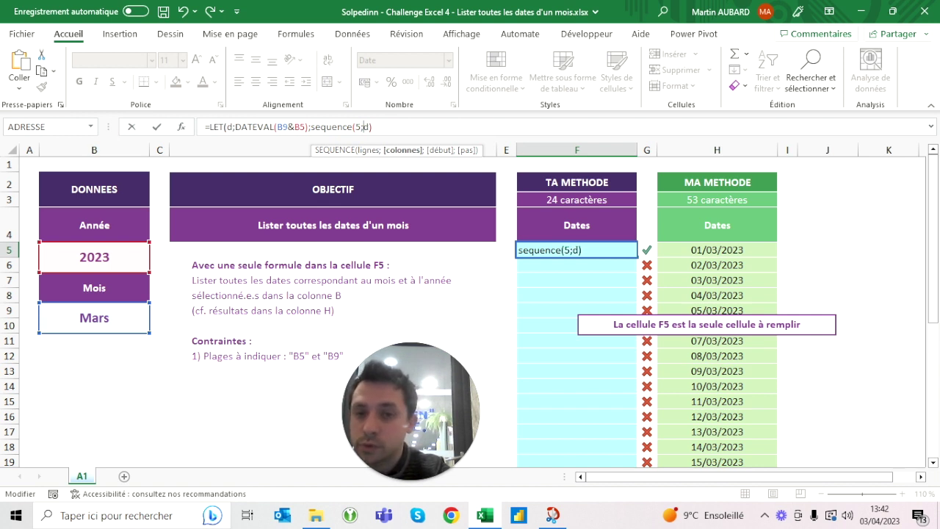
{"action": "type", "text": ";"}
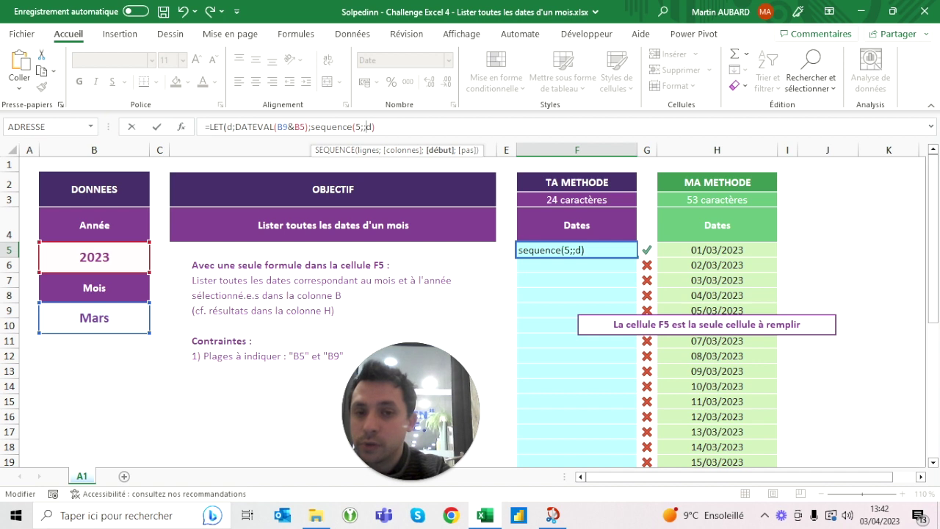
{"action": "key", "text": "Left"}
{"action": "key", "text": "Right"}
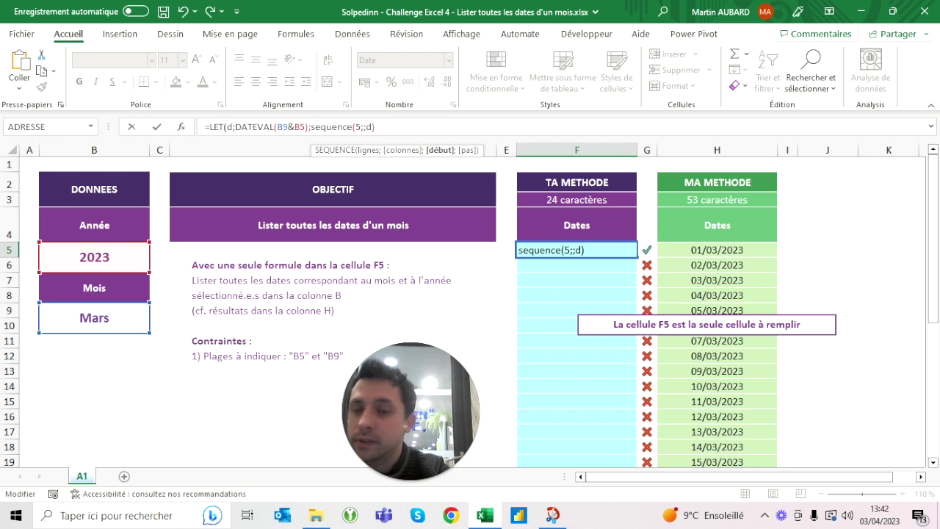
{"action": "type", "text": ")"}
{"action": "key", "text": "Return"}
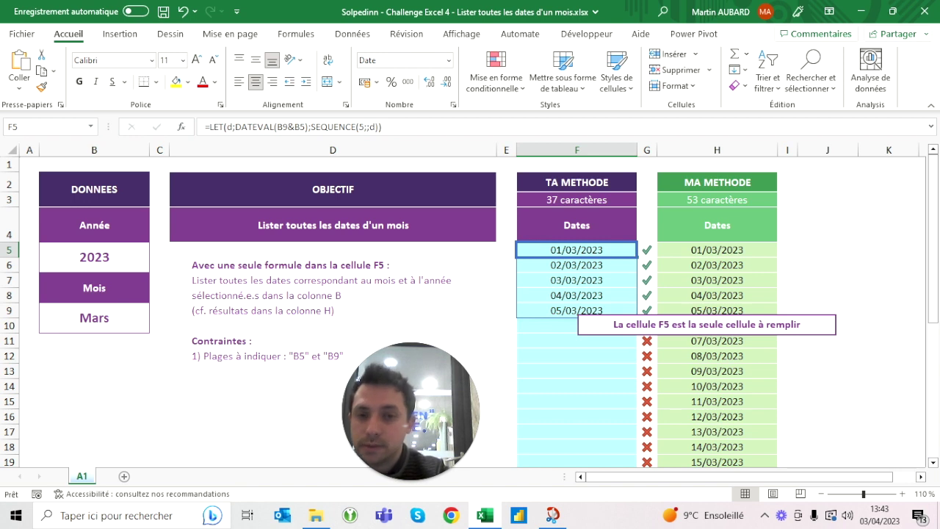
Test Juin as the month in B9, then undo back to Mars.
{"action": "left_click", "coordinate": [94, 318]}
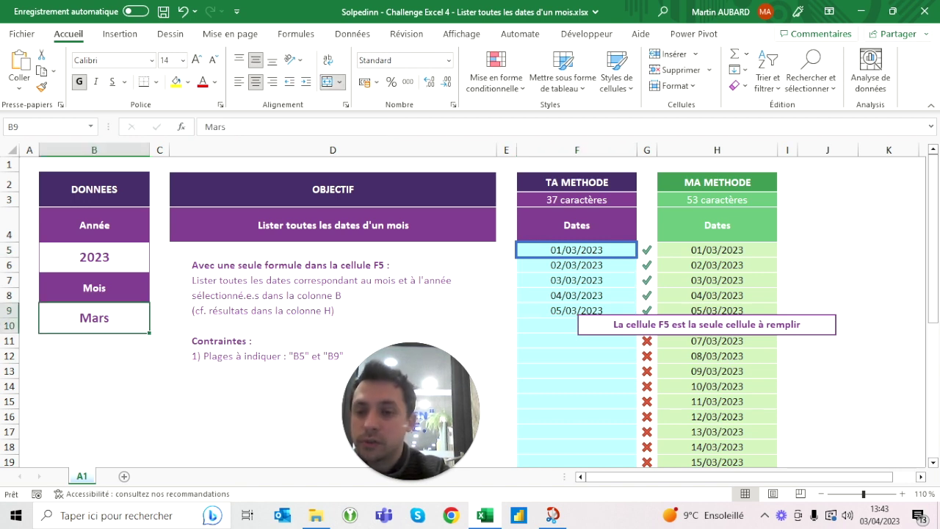
{"action": "type", "text": "Juin"}
{"action": "key", "text": "Return"}
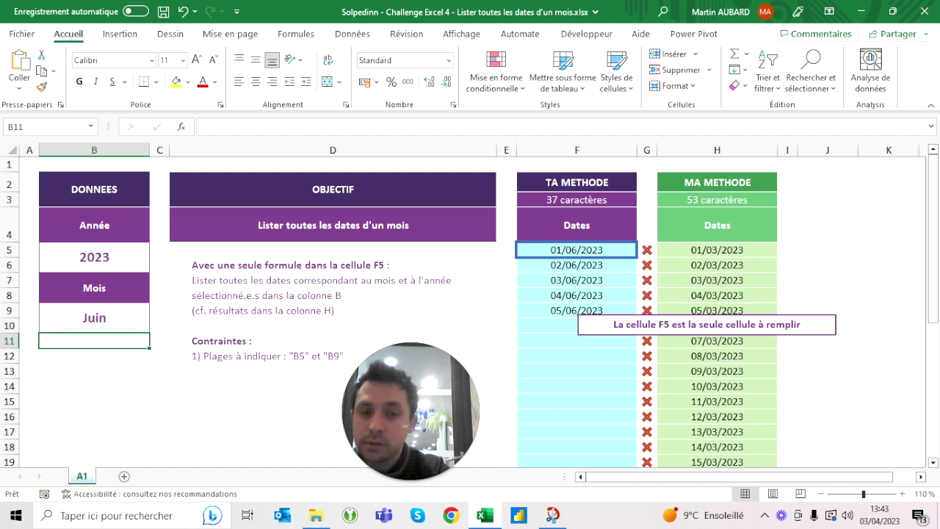
{"action": "left_click", "coordinate": [183, 11]}
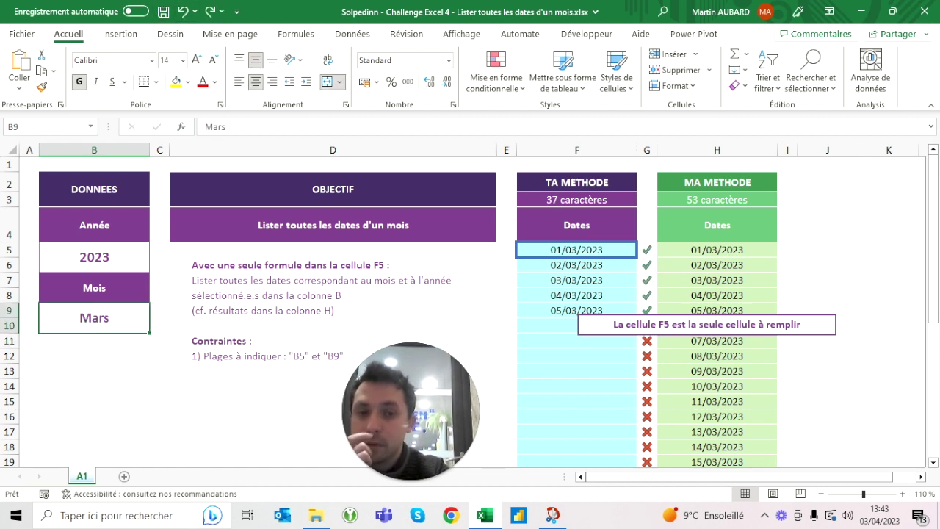
Change F5's SEQUENCE row count from 5 to 31 to list all March dates.
{"action": "left_click", "coordinate": [576, 250]}
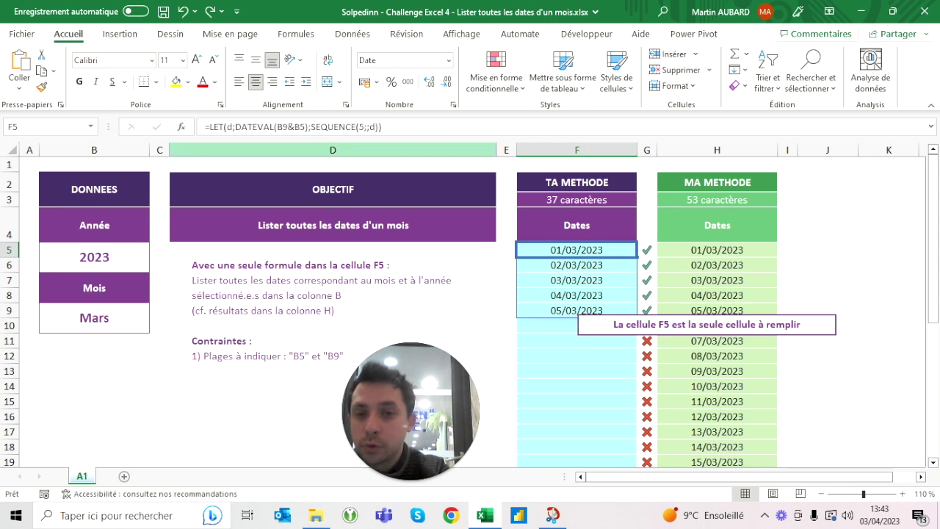
{"action": "left_click", "coordinate": [370, 127]}
{"action": "key", "text": "BackSpace"}
{"action": "type", "text": "31"}
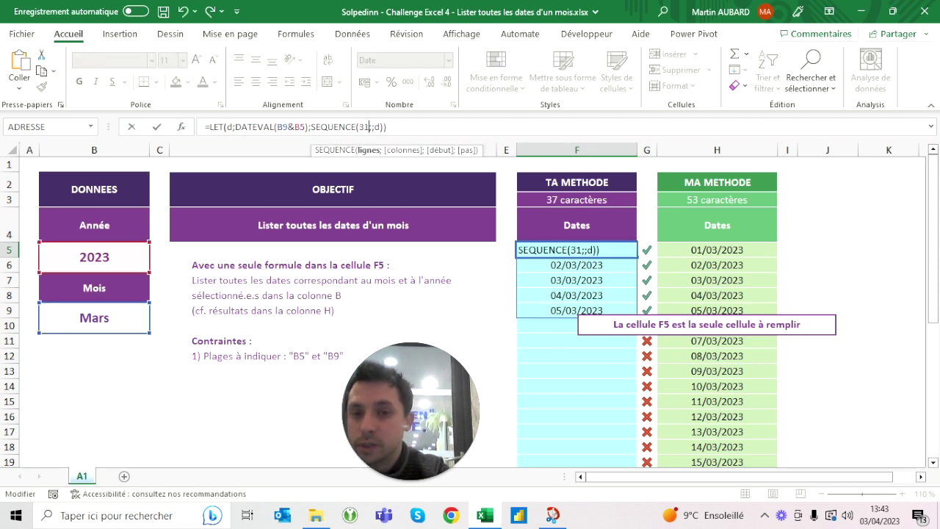
{"action": "key", "text": "Return"}
{"action": "left_click", "coordinate": [576, 249]}
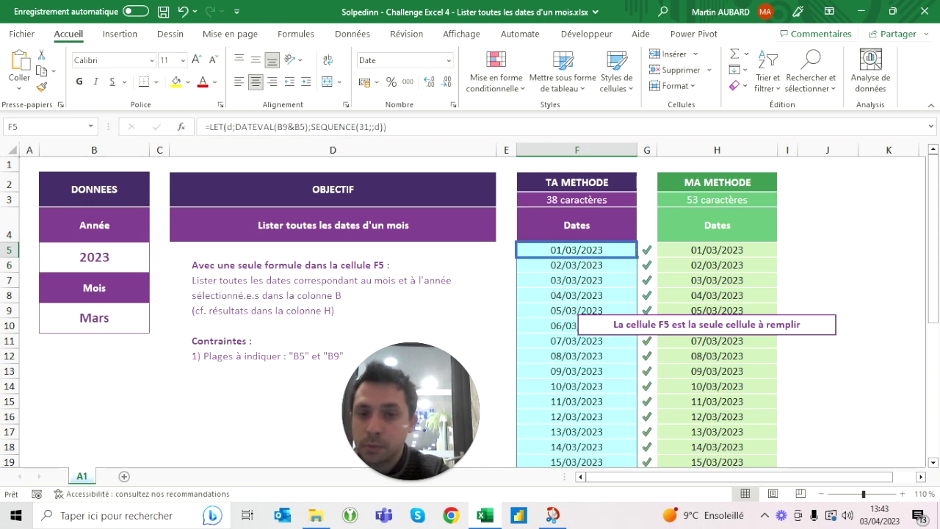
{"action": "left_click", "coordinate": [94, 317]}
Enter Février in B9 and inspect the spill overrunning into 01/03–03/03/2023.
{"action": "type", "text": "Février"}
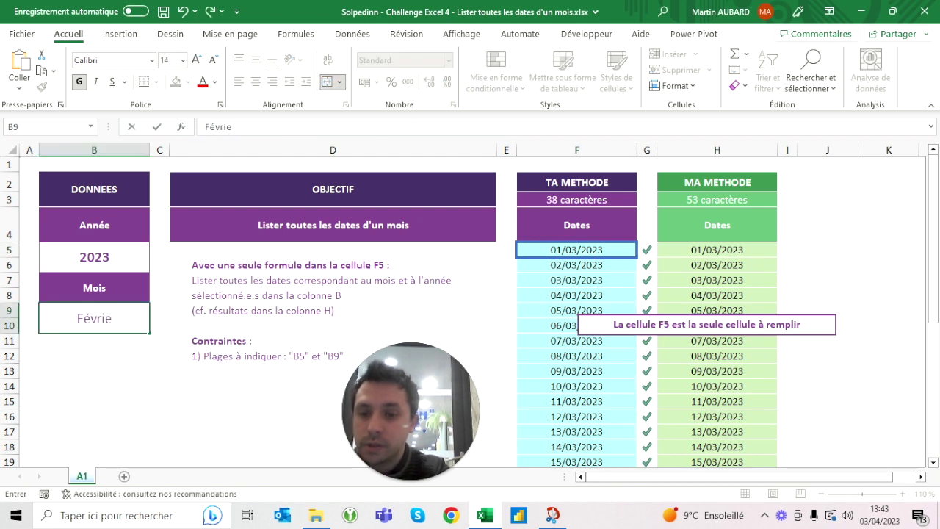
{"action": "key", "text": "Return"}
{"action": "scroll", "coordinate": [470, 308], "scroll_direction": "down", "scroll_amount": 2}
{"action": "scroll", "coordinate": [470, 308], "scroll_direction": "down", "scroll_amount": 4}
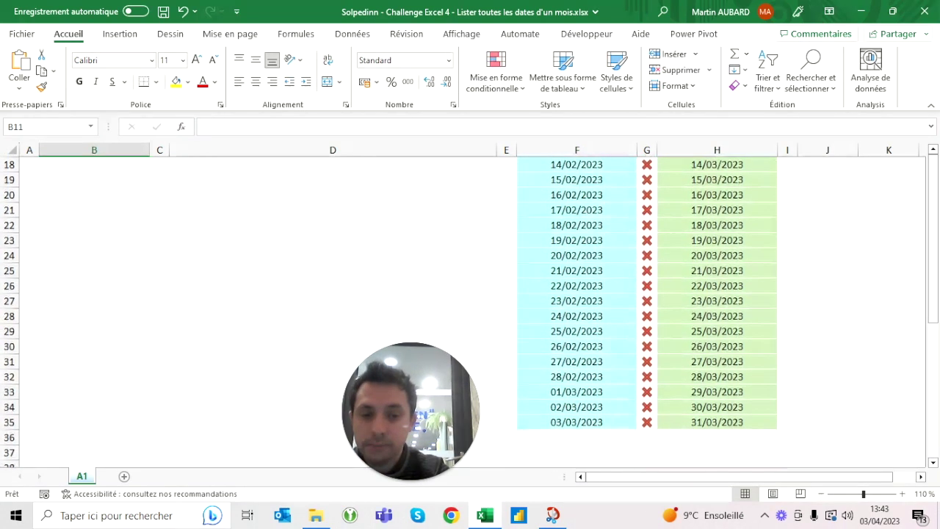
{"action": "left_click_drag", "start_coordinate": [576, 392], "coordinate": [576, 422]}
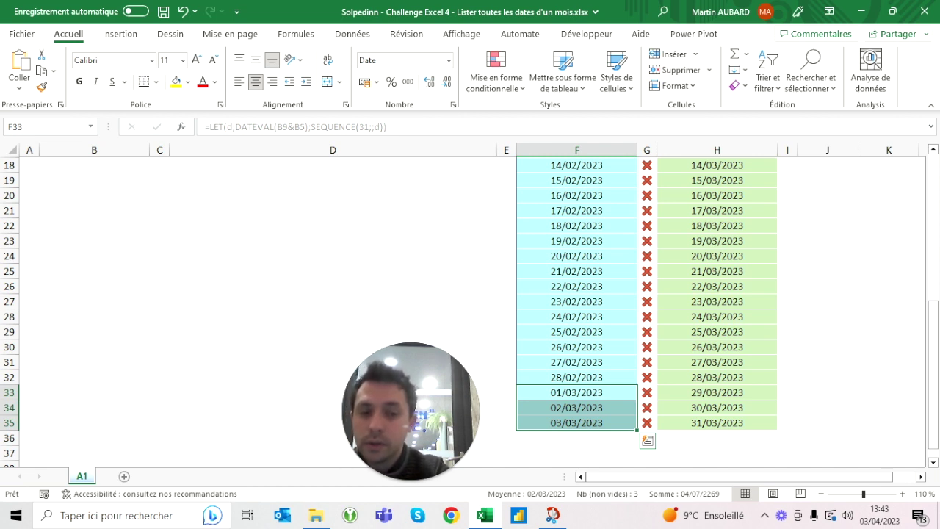
{"action": "left_click_drag", "start_coordinate": [576, 376], "coordinate": [576, 301]}
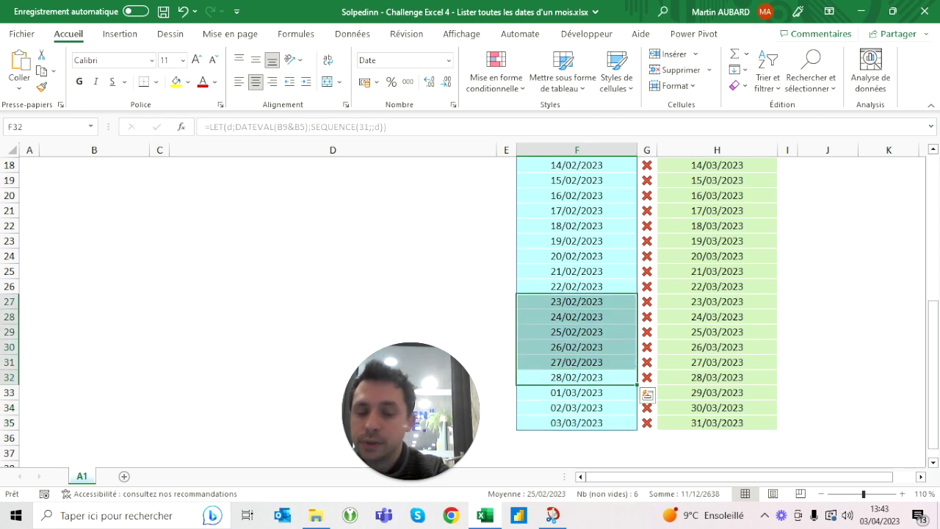
{"action": "scroll", "coordinate": [469, 315], "scroll_direction": "up", "scroll_amount": 6}
{"action": "left_click", "coordinate": [94, 317]}
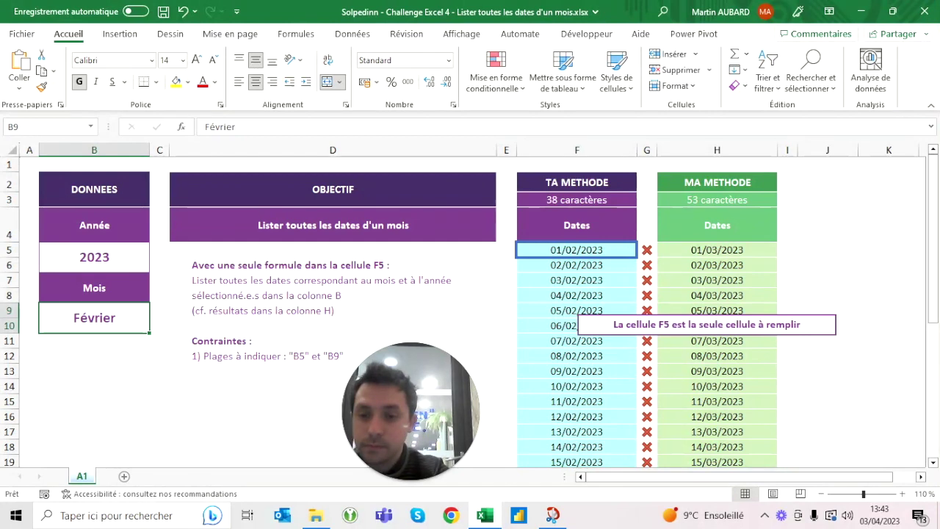
{"action": "left_click", "coordinate": [577, 225]}
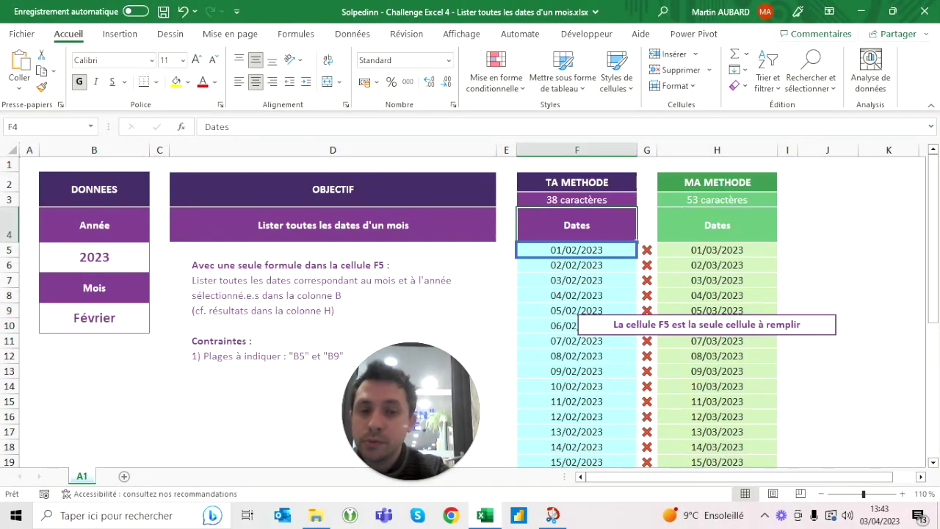
{"action": "left_click", "coordinate": [577, 250]}
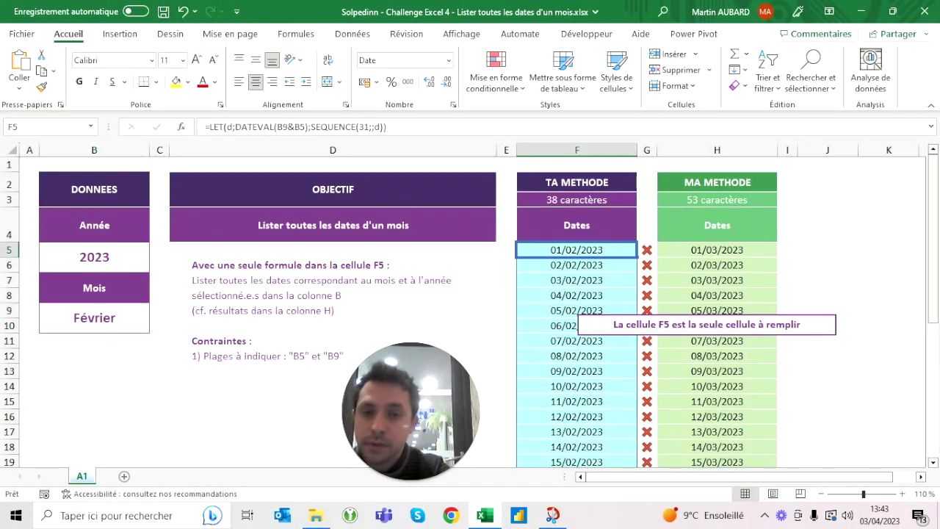
{"action": "left_click", "coordinate": [387, 127]}
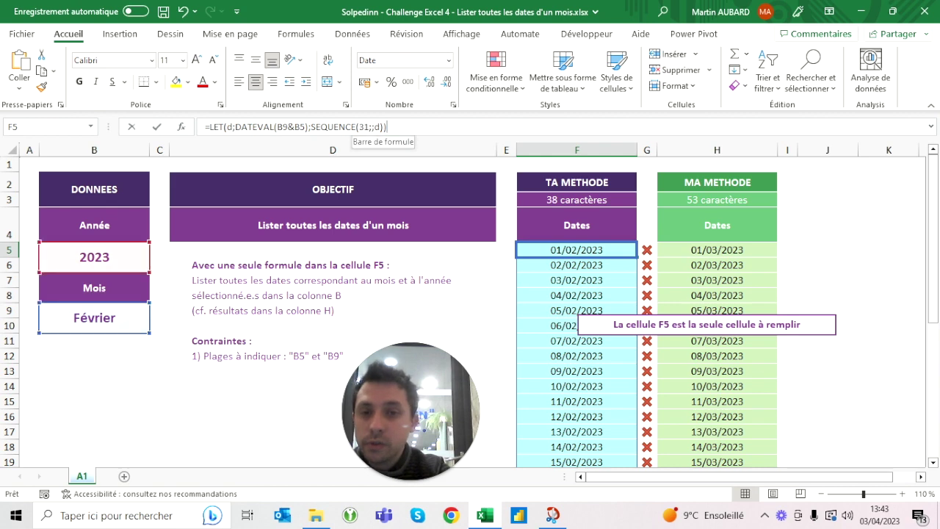
Replace the 31 with FIN.MOIS(d;0)-d, giving 01/02/2023 to 27/02/2023 in F5.
{"action": "left_click", "coordinate": [369, 127]}
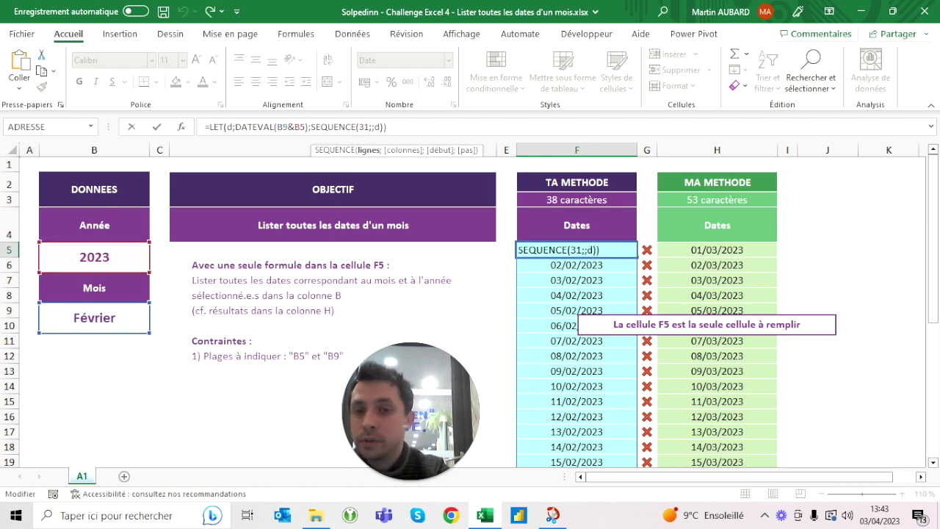
{"action": "key", "text": "BackSpace"}
{"action": "key", "text": "BackSpace"}
{"action": "type", "text": "fin"}
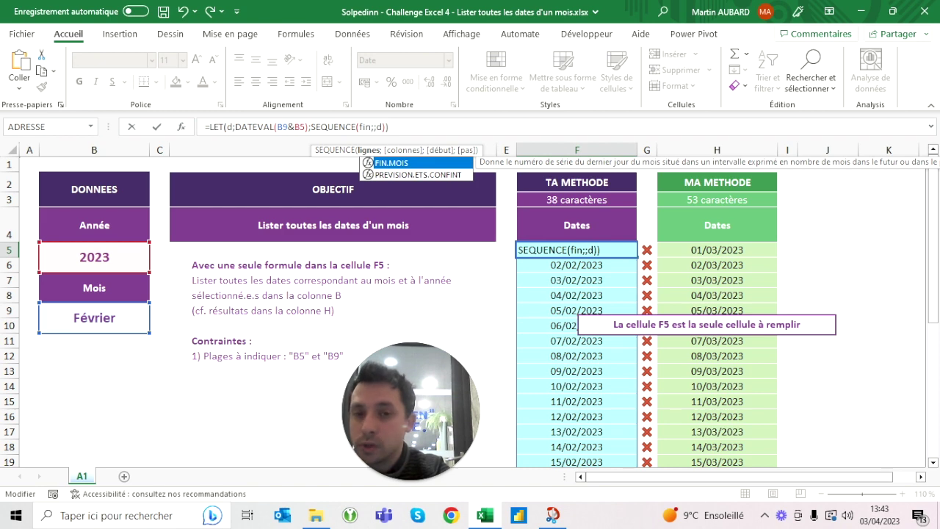
{"action": "key", "text": "Tab"}
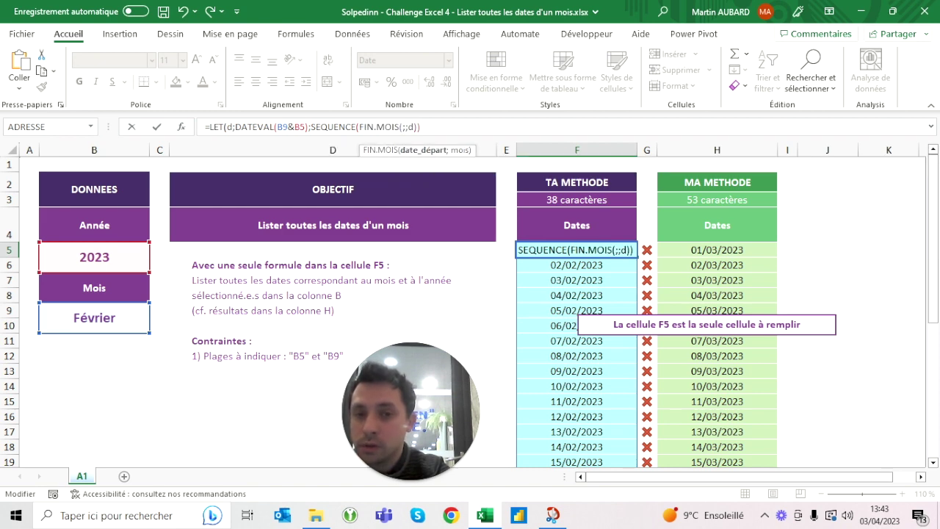
{"action": "type", "text": "d;0)"}
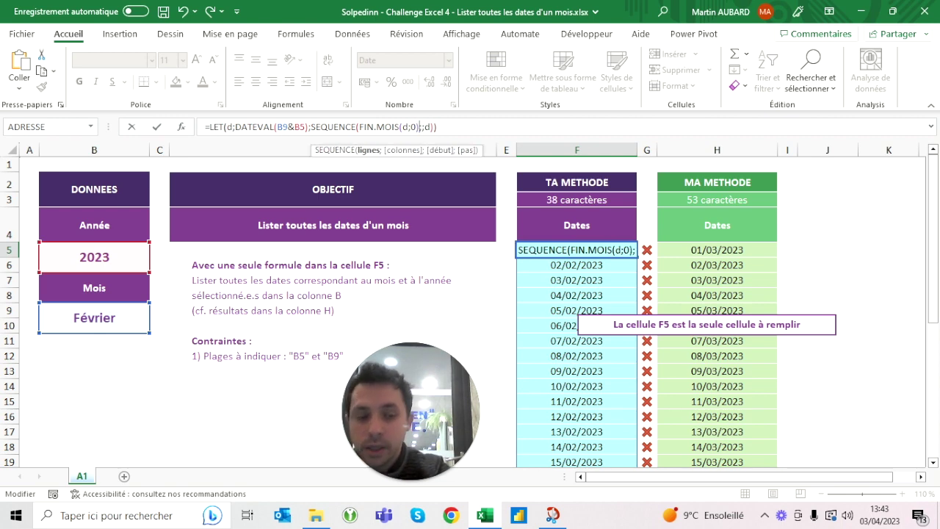
{"action": "type", "text": "-d"}
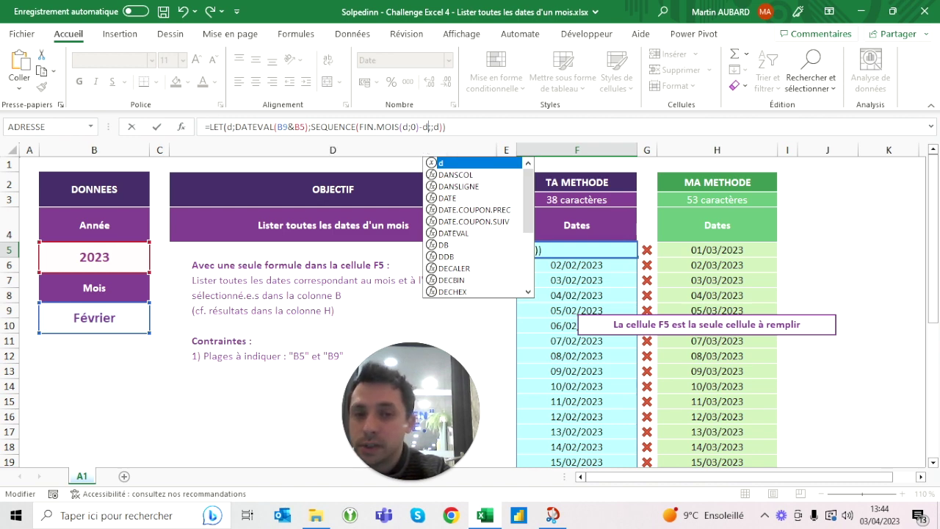
{"action": "key", "text": "Return"}
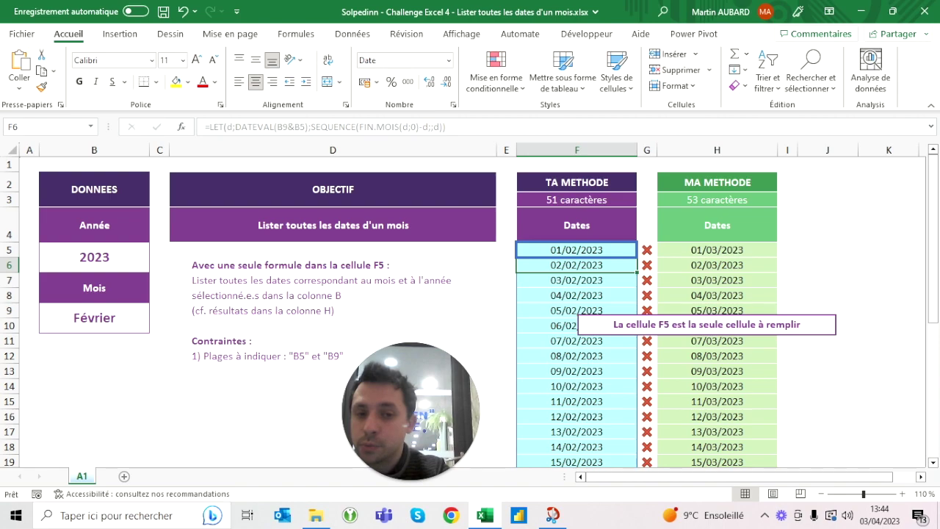
{"action": "scroll", "coordinate": [470, 308], "scroll_direction": "down", "scroll_amount": 5}
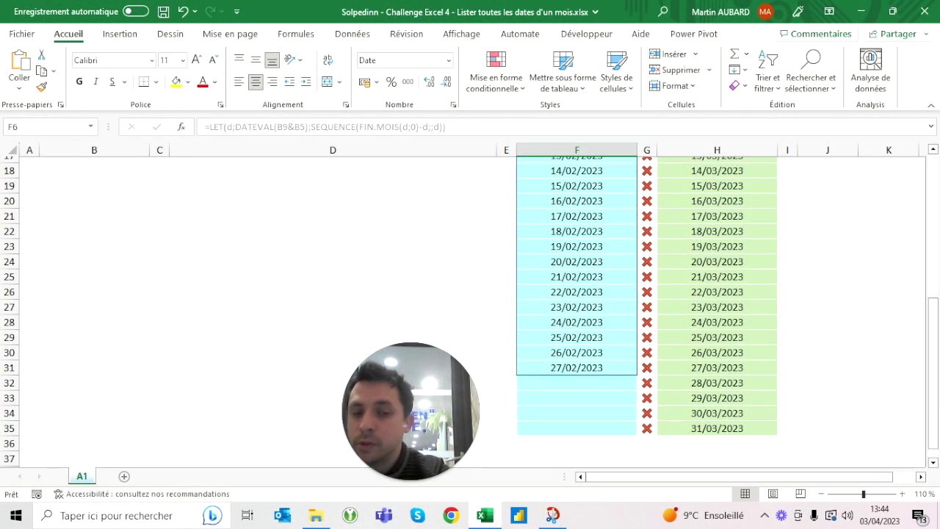
Correct the month in B9 back to Mars.
{"action": "scroll", "coordinate": [469, 308], "scroll_direction": "up", "scroll_amount": 5}
{"action": "left_click", "coordinate": [94, 318]}
{"action": "type", "text": "a"}
{"action": "key", "text": "BackSpace"}
{"action": "key", "text": "BackSpace"}
{"action": "type", "text": "Maris"}
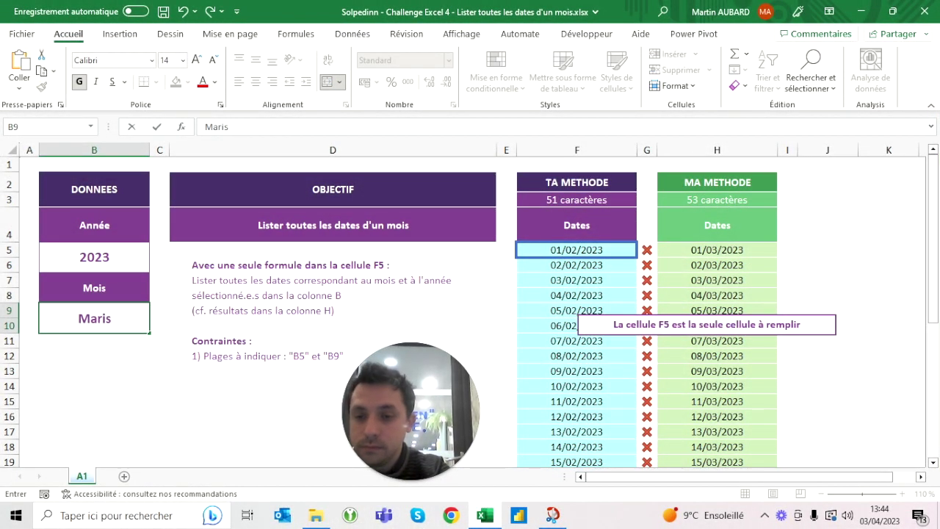
{"action": "key", "text": "Return"}
{"action": "left_click", "coordinate": [94, 318]}
{"action": "type", "text": "Mar"}
{"action": "key", "text": "Delete"}
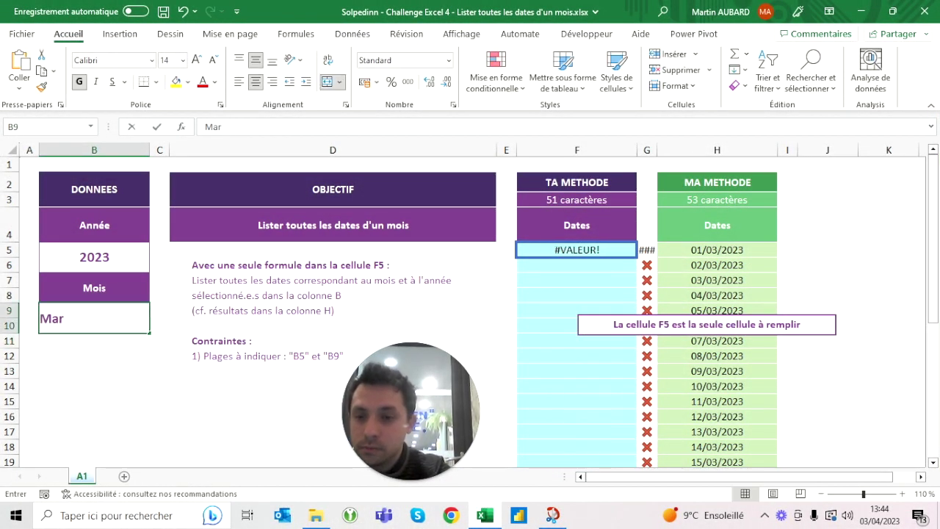
{"action": "key", "text": "Return"}
Check that F5's March list stops at 30/03/2023, then reopen F5's formula.
{"action": "scroll", "coordinate": [470, 308], "scroll_direction": "down", "scroll_amount": 1}
{"action": "scroll", "coordinate": [470, 308], "scroll_direction": "down", "scroll_amount": 4}
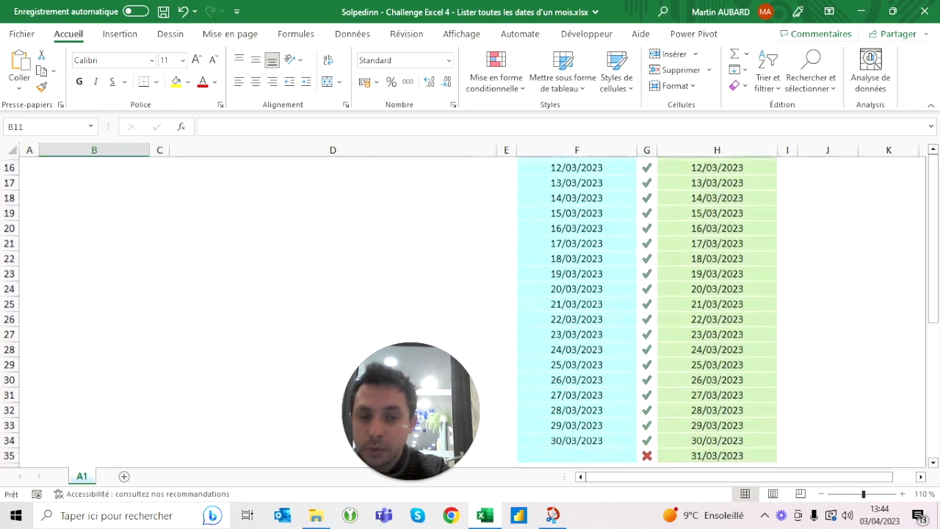
{"action": "scroll", "coordinate": [470, 309], "scroll_direction": "up", "scroll_amount": 3}
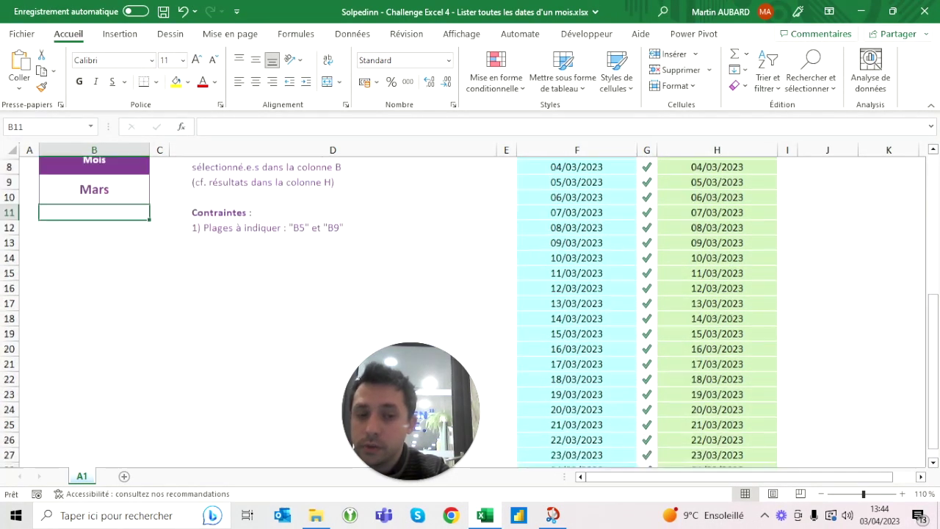
{"action": "scroll", "coordinate": [470, 309], "scroll_direction": "up", "scroll_amount": 3}
{"action": "left_click", "coordinate": [576, 251]}
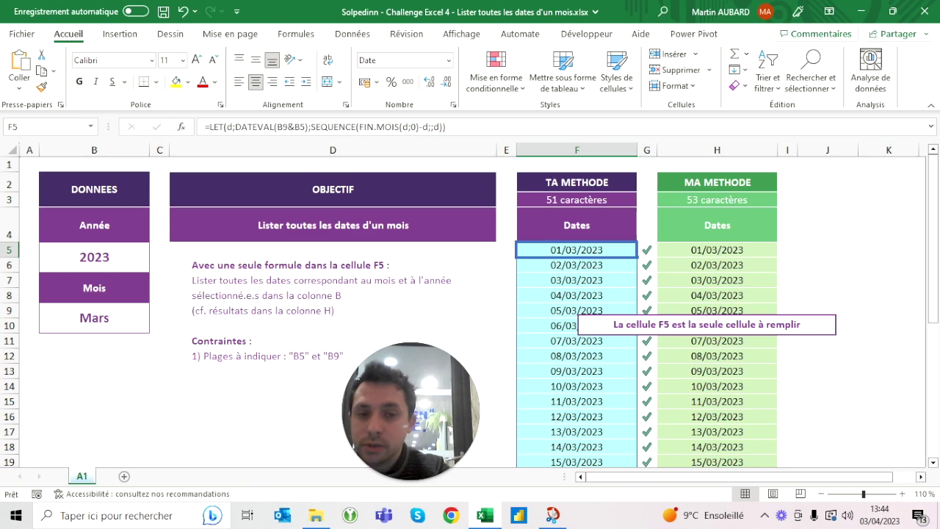
{"action": "left_click", "coordinate": [427, 126]}
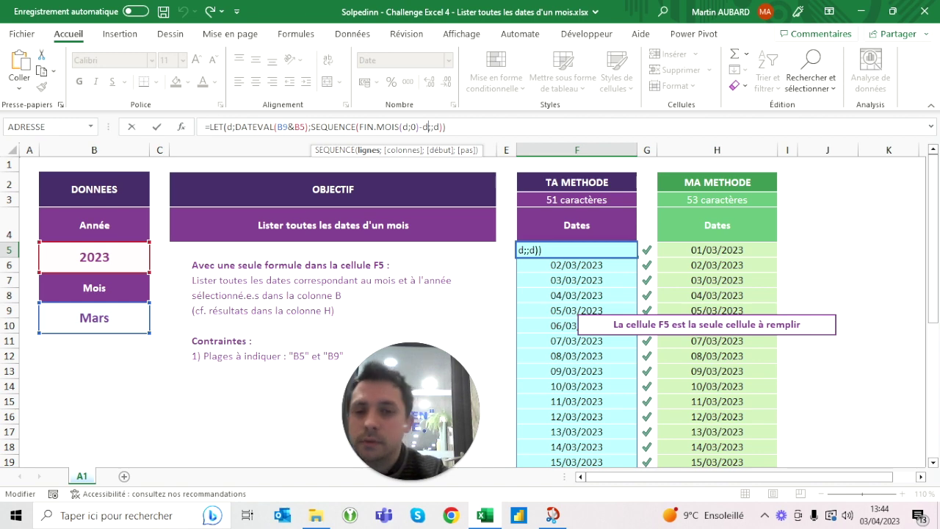
Append +1 to F5's SEQUENCE count so it reads FIN.MOIS(d;0)-d+1 and lists all March dates.
{"action": "type", "text": "+1"}
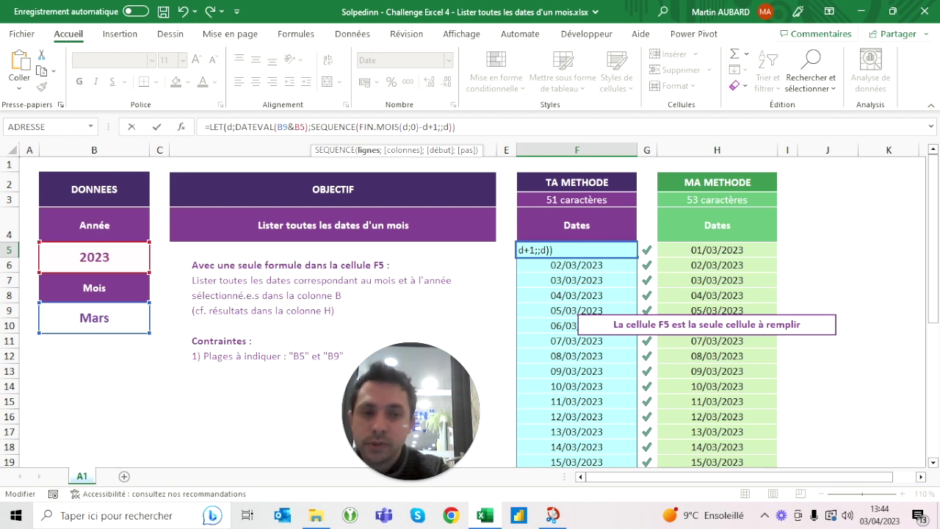
{"action": "key", "text": "ctrl+Return"}
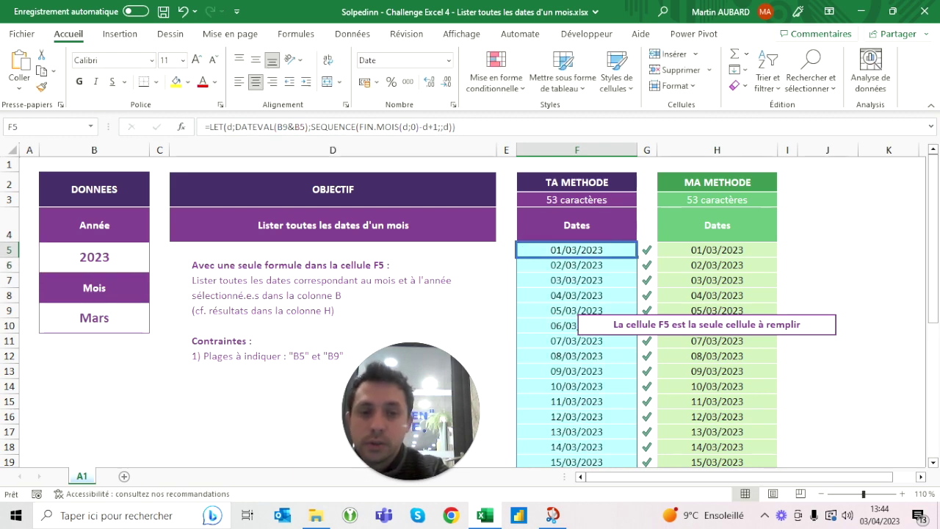
{"action": "scroll", "coordinate": [462, 308], "scroll_direction": "down", "scroll_amount": 2}
{"action": "scroll", "coordinate": [463, 309], "scroll_direction": "down", "scroll_amount": 3}
{"action": "scroll", "coordinate": [463, 308], "scroll_direction": "up", "scroll_amount": 5}
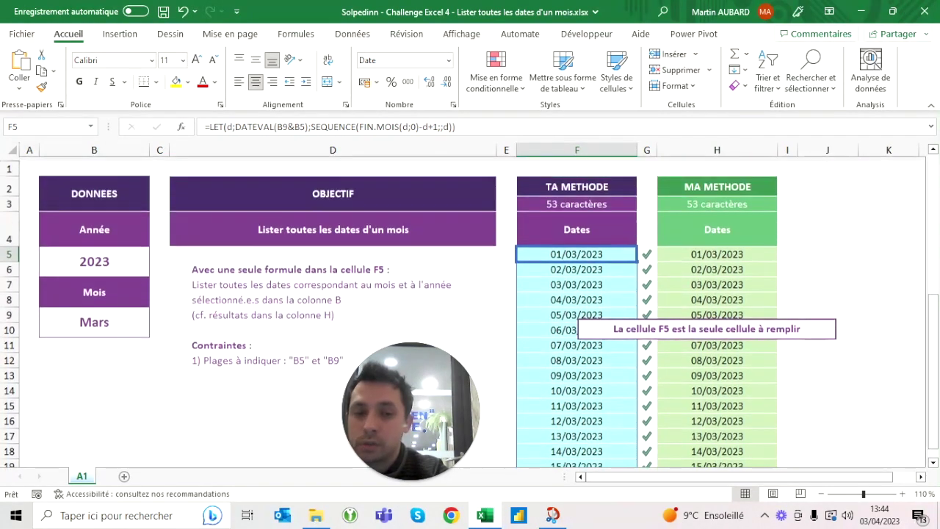
{"action": "type", "text": "Février"}
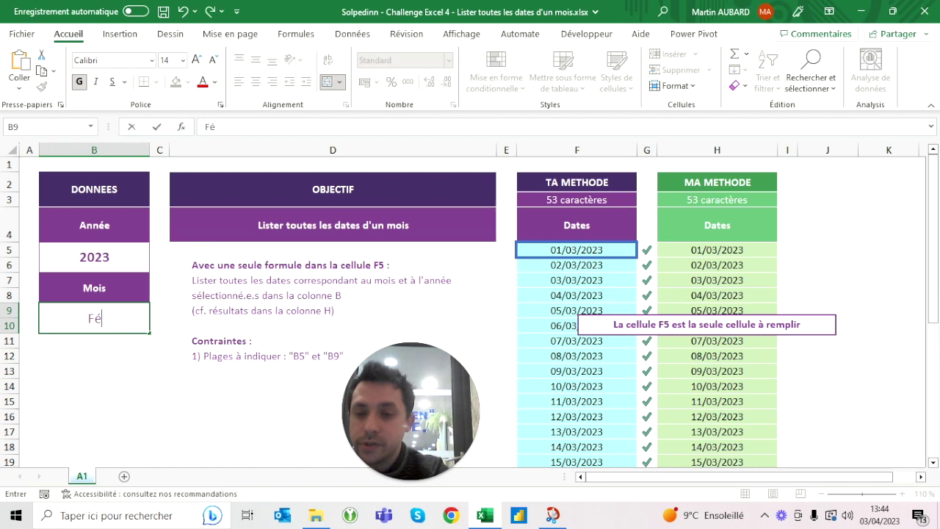
{"action": "key", "text": "Return"}
{"action": "scroll", "coordinate": [470, 308], "scroll_direction": "down", "scroll_amount": 5}
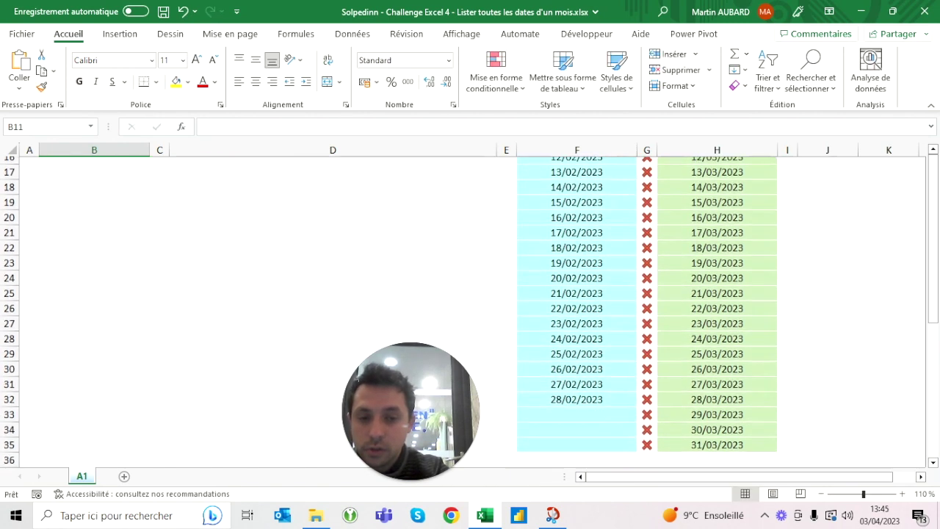
{"action": "scroll", "coordinate": [469, 309], "scroll_direction": "down", "scroll_amount": 2}
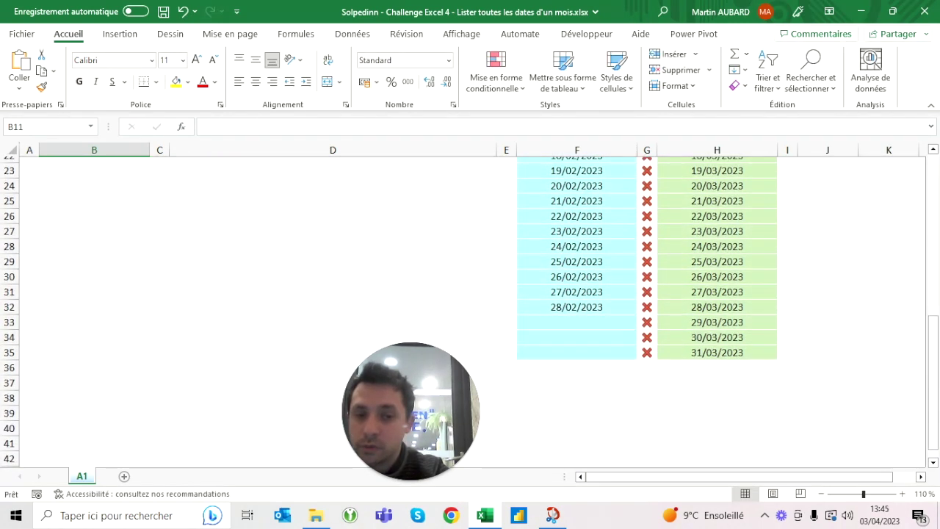
{"action": "scroll", "coordinate": [389, 308], "scroll_direction": "up", "scroll_amount": 7}
{"action": "left_click", "coordinate": [94, 318]}
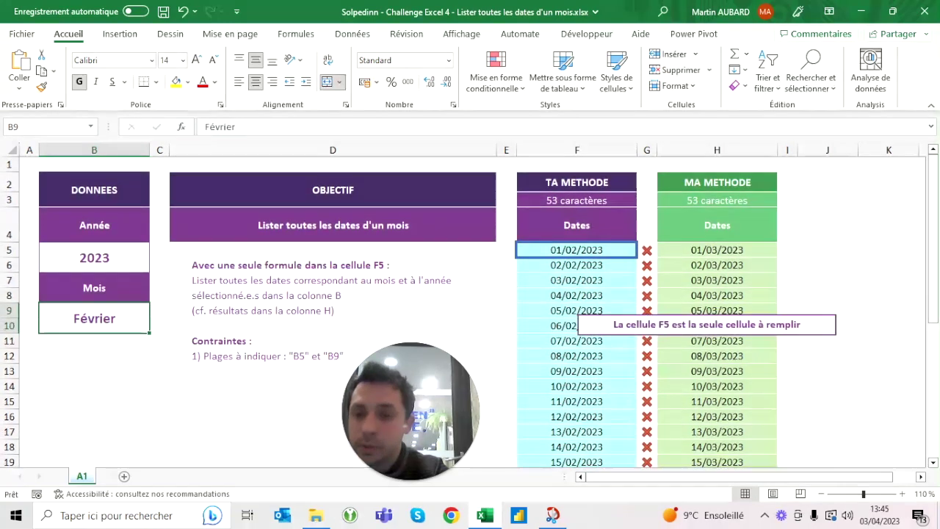
{"action": "left_click", "coordinate": [94, 256]}
{"action": "key", "text": "F2"}
{"action": "key", "text": "BackSpace"}
{"action": "type", "text": "4"}
{"action": "key", "text": "Return"}
{"action": "scroll", "coordinate": [470, 308], "scroll_direction": "down", "scroll_amount": 5}
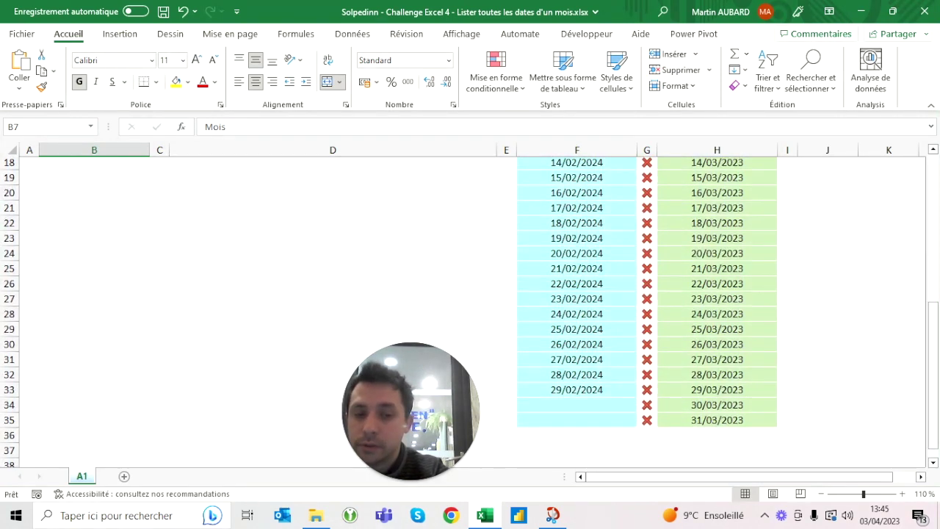
{"action": "scroll", "coordinate": [470, 309], "scroll_direction": "up", "scroll_amount": 3}
{"action": "scroll", "coordinate": [470, 308], "scroll_direction": "up", "scroll_amount": 2}
{"action": "left_click", "coordinate": [94, 208]}
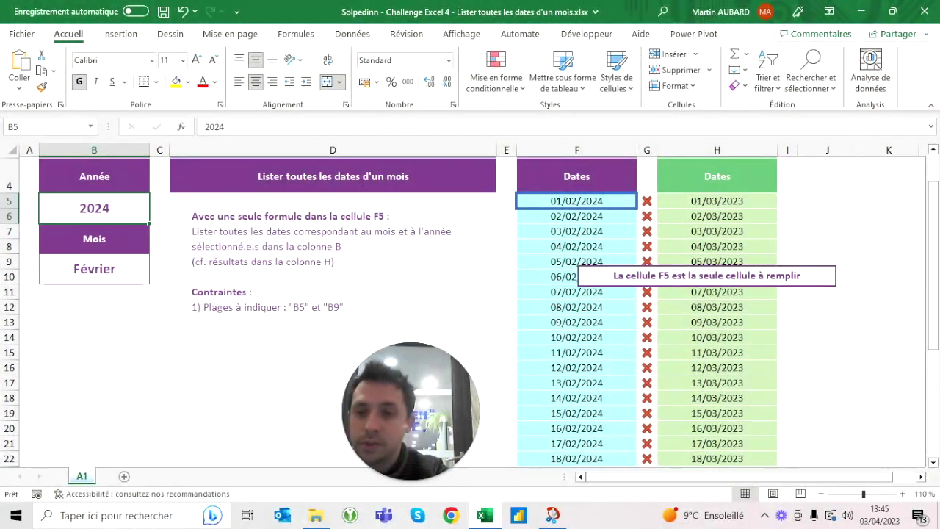
{"action": "type", "text": "2023"}
{"action": "key", "text": "Return"}
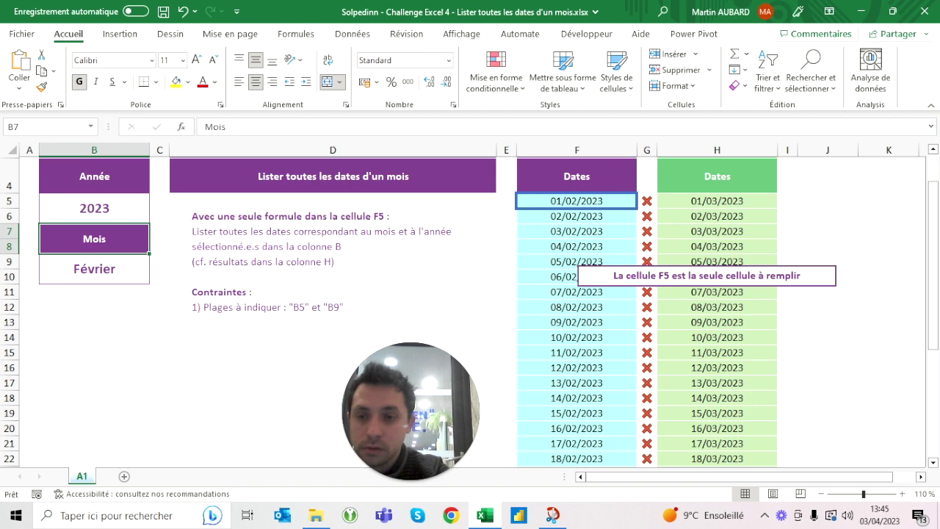
{"action": "left_click", "coordinate": [94, 269]}
{"action": "type", "text": "Mars"}
{"action": "key", "text": "Return"}
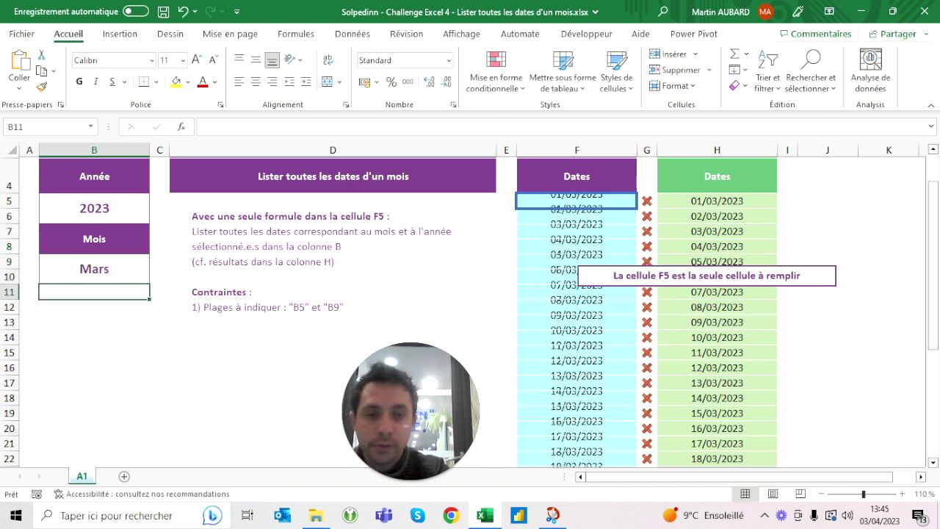
{"action": "scroll", "coordinate": [470, 312], "scroll_direction": "up", "scroll_amount": 1}
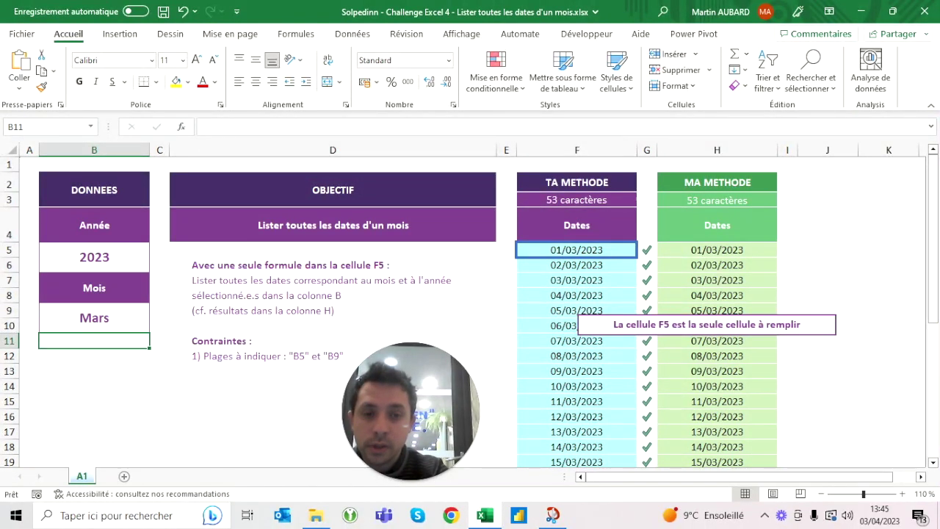
{"action": "left_click", "coordinate": [577, 250]}
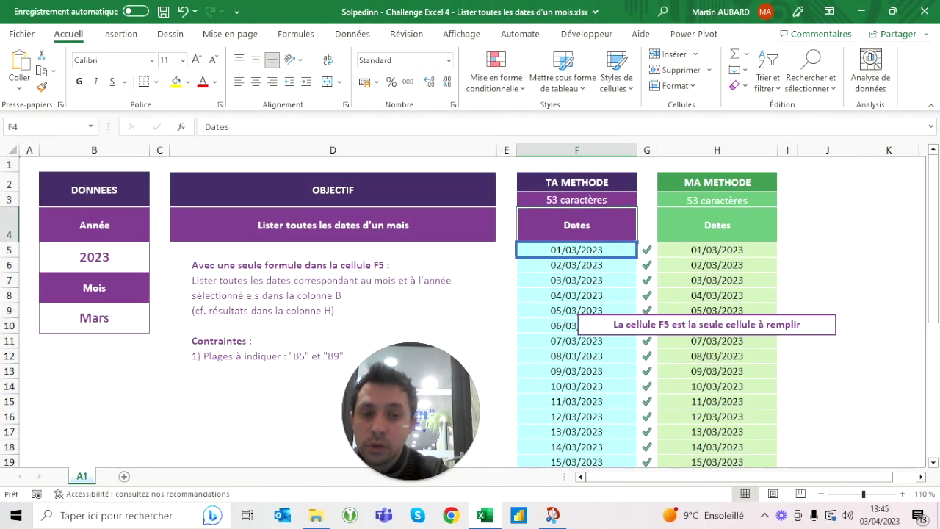
{"action": "left_click", "coordinate": [399, 126]}
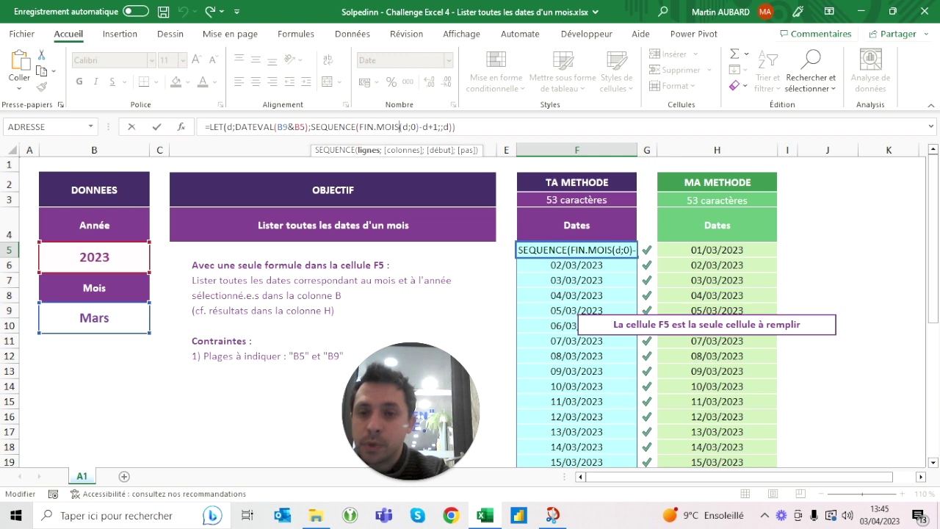
{"action": "left_click", "coordinate": [246, 126]}
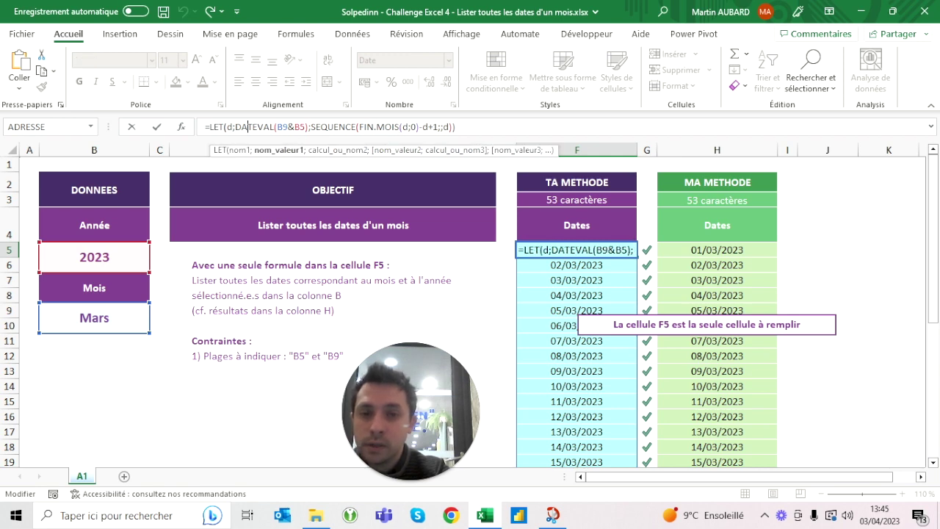
{"action": "left_click", "coordinate": [408, 127]}
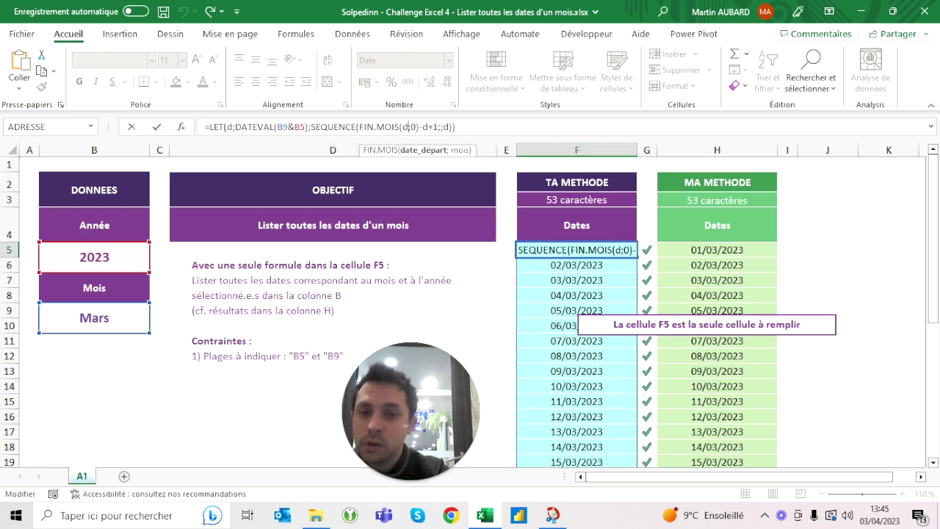
{"action": "left_click", "coordinate": [449, 126]}
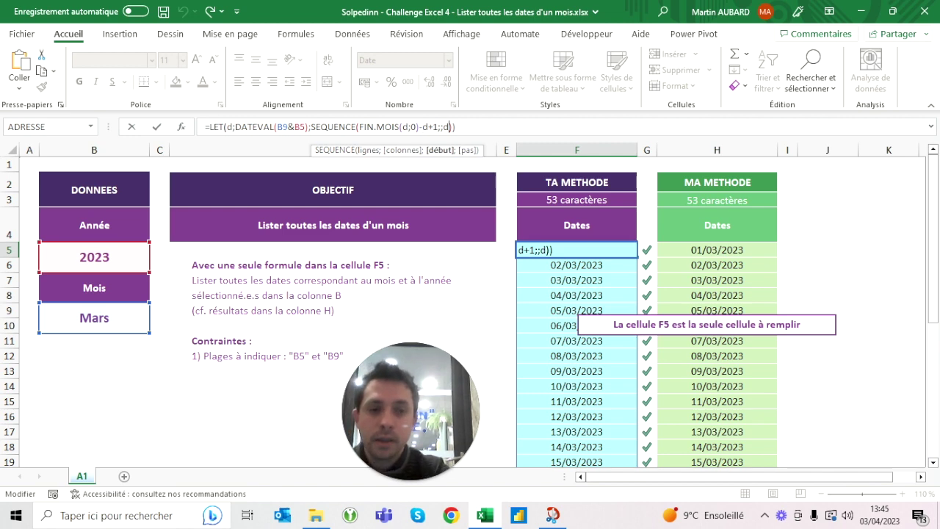
{"action": "left_click", "coordinate": [264, 127]}
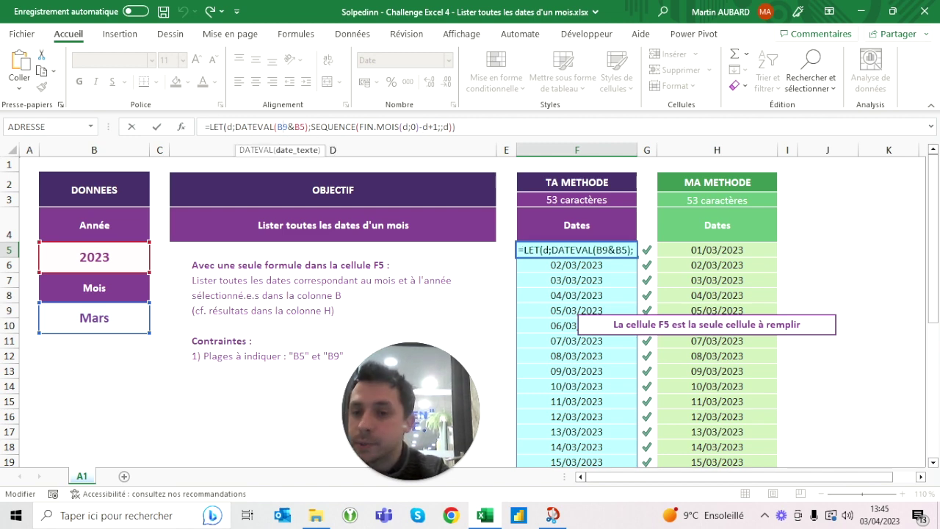
{"action": "key", "text": "Escape"}
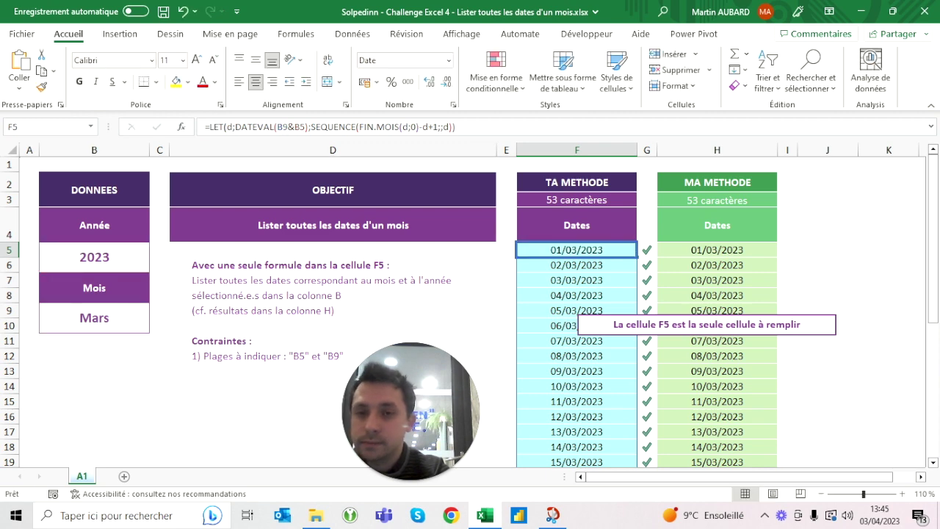